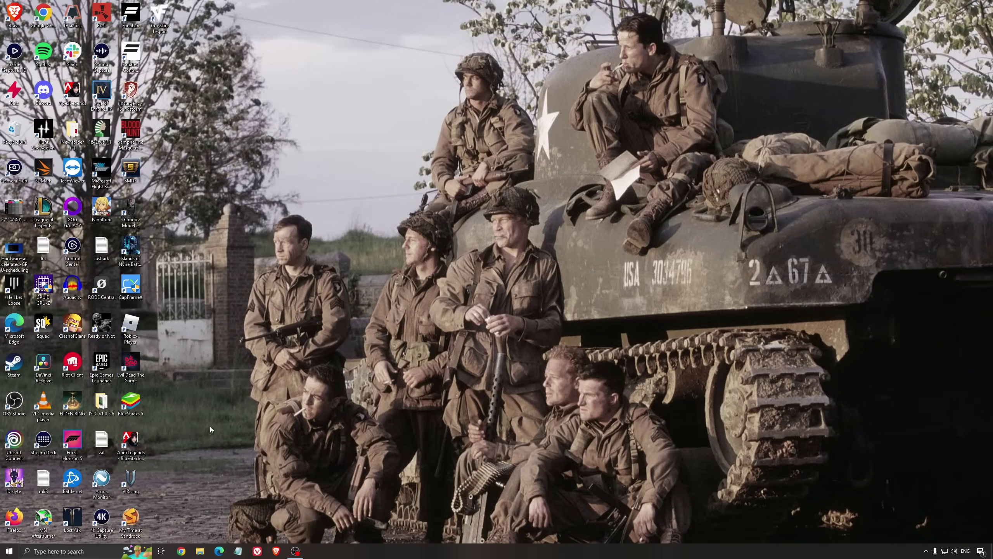
Open the Windows Game Mode settings to check whether Game Mode is enabled
left_click(87, 551)
type("game m")
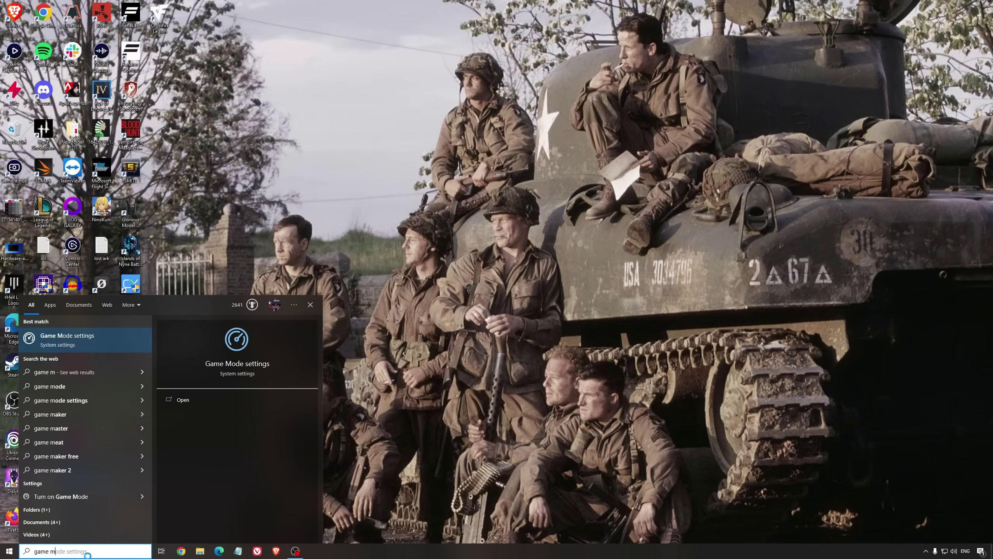
type("ode")
key("Return")
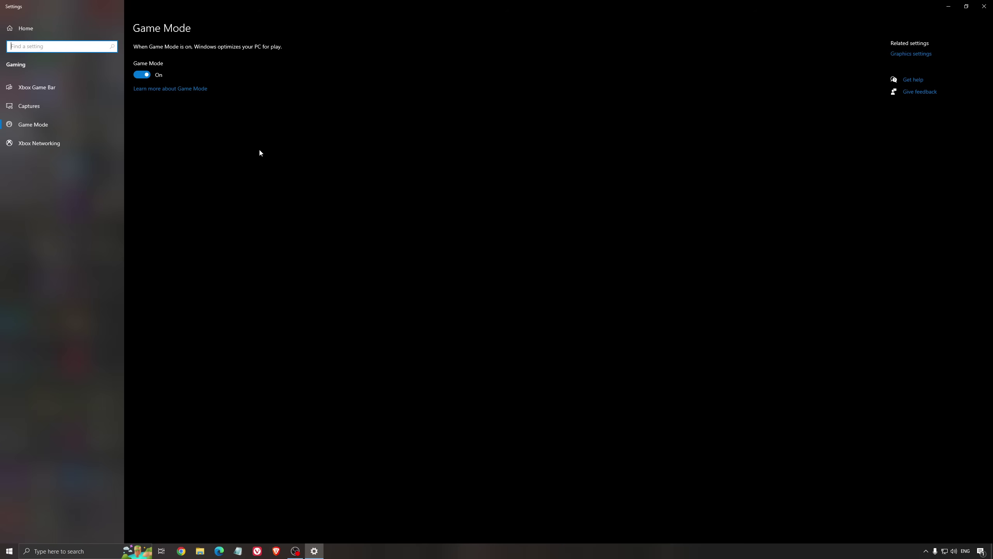
Review the Xbox Game Bar and Captures settings, and close the Settings window
left_click(65, 93)
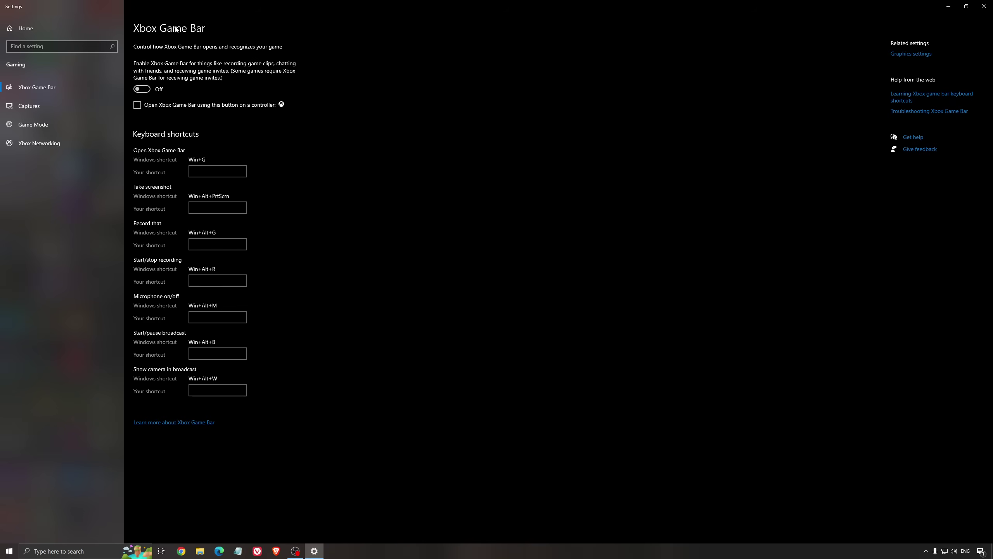
left_click(52, 105)
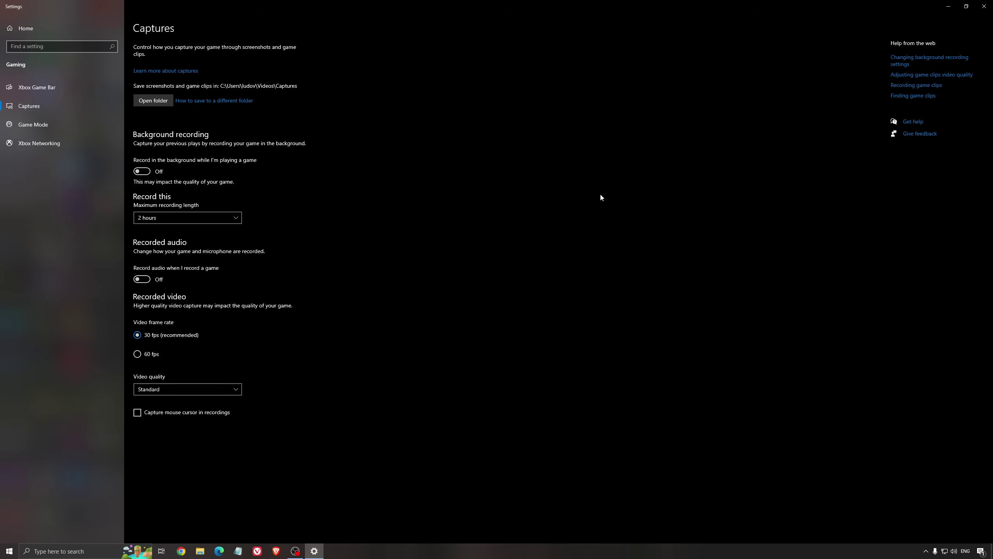
left_click(991, 5)
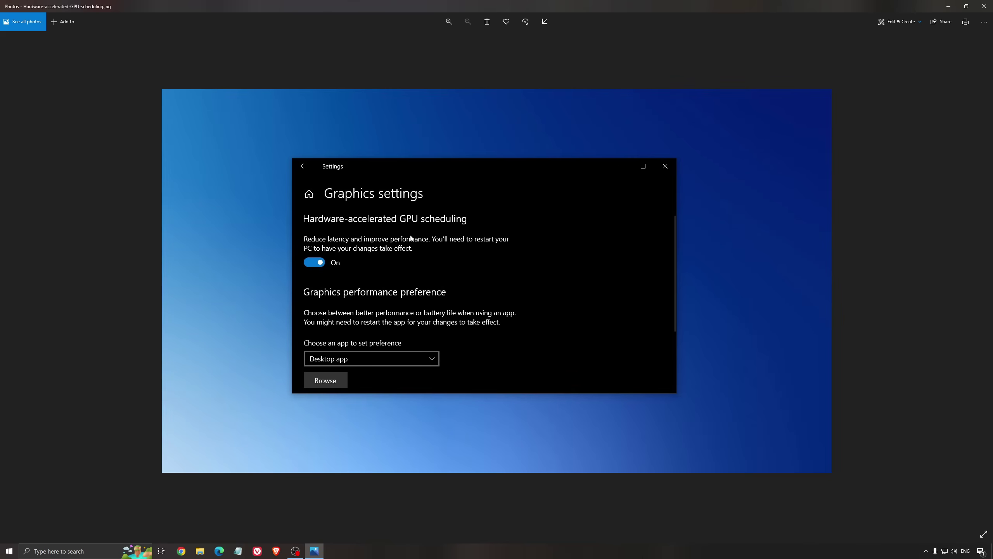
Close the hardware-accelerated GPU scheduling picture and switch to AMD Software
left_click(984, 7)
left_click(926, 551)
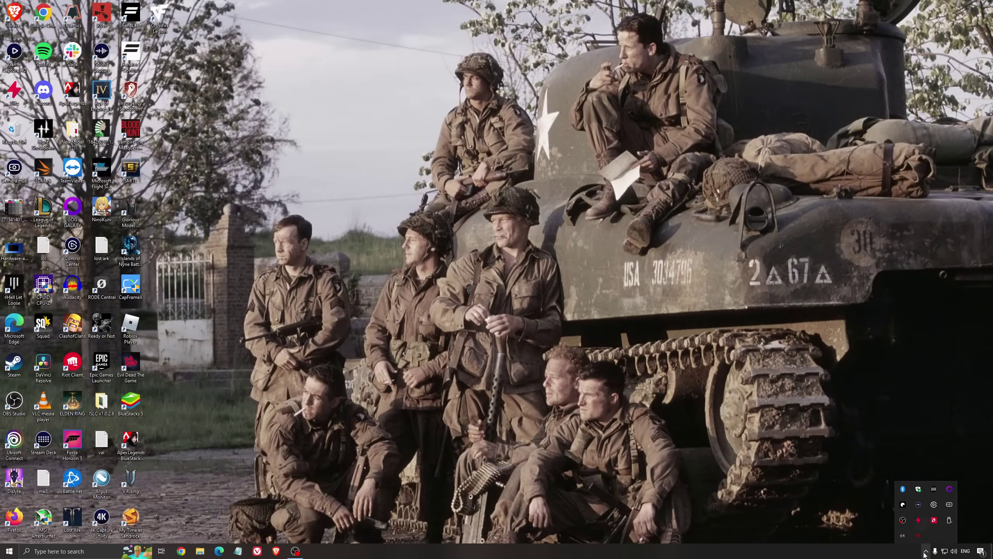
left_click(934, 523)
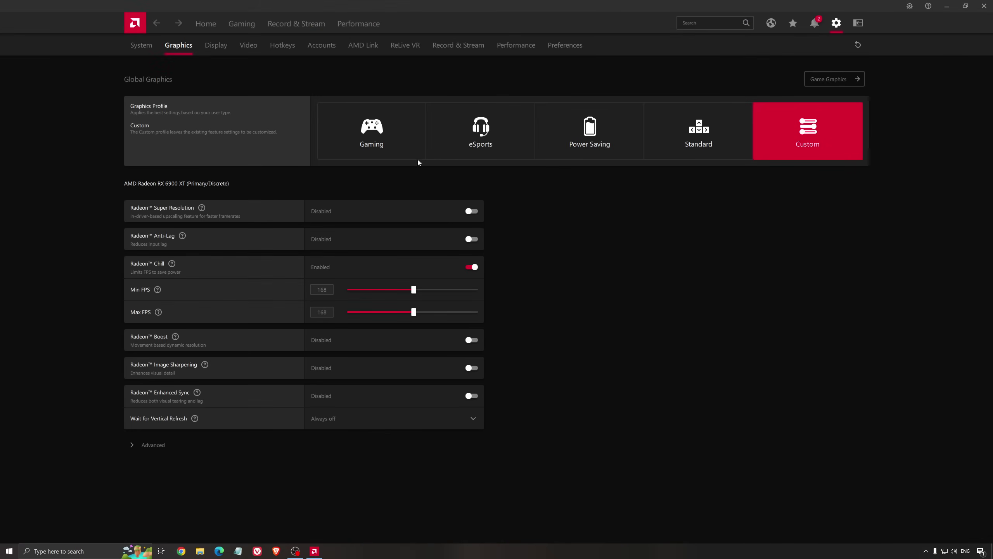
Check for AMD driver updates and open the Global Graphics settings
left_click(206, 24)
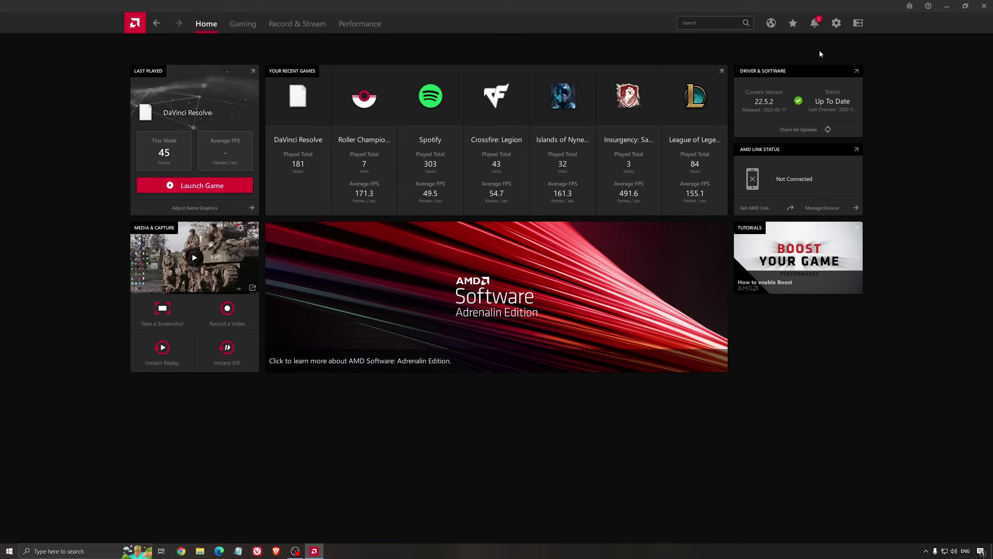
left_click(797, 129)
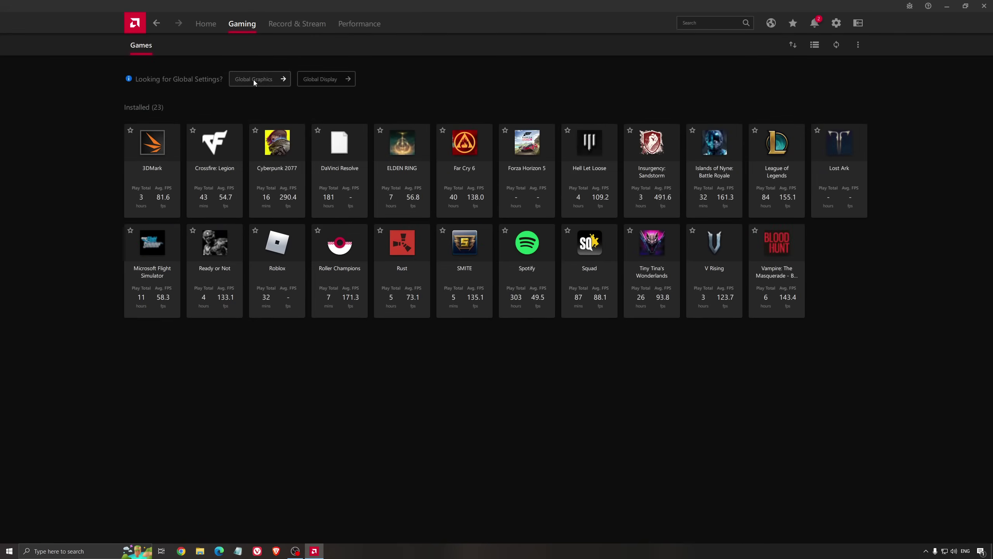
left_click(254, 79)
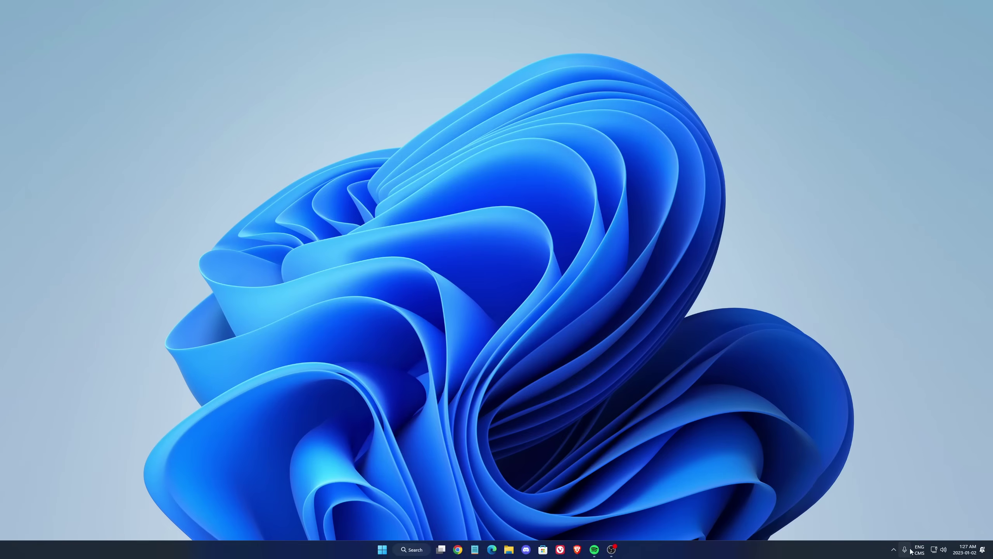
Open NVIDIA Control Panel and examine the global 3D settings, including Low Latency Mode and Max Frame Rate
left_click(894, 549)
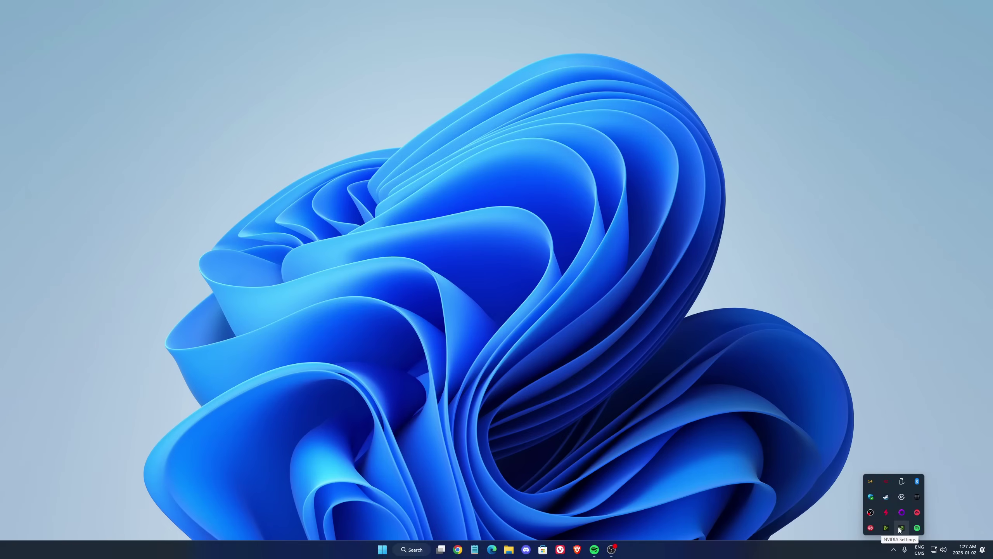
right_click(901, 527)
left_click(920, 497)
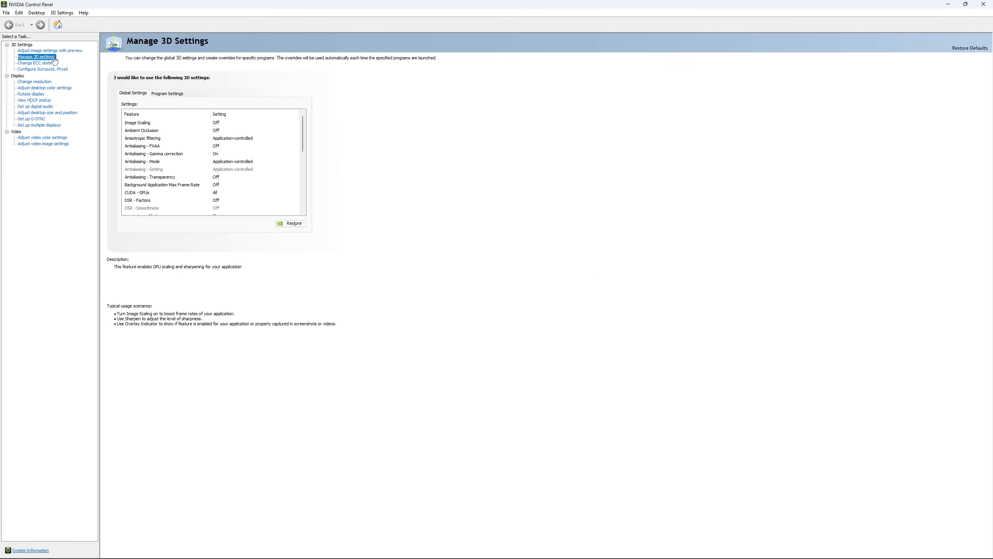
left_click_drag(305, 125, 306, 148)
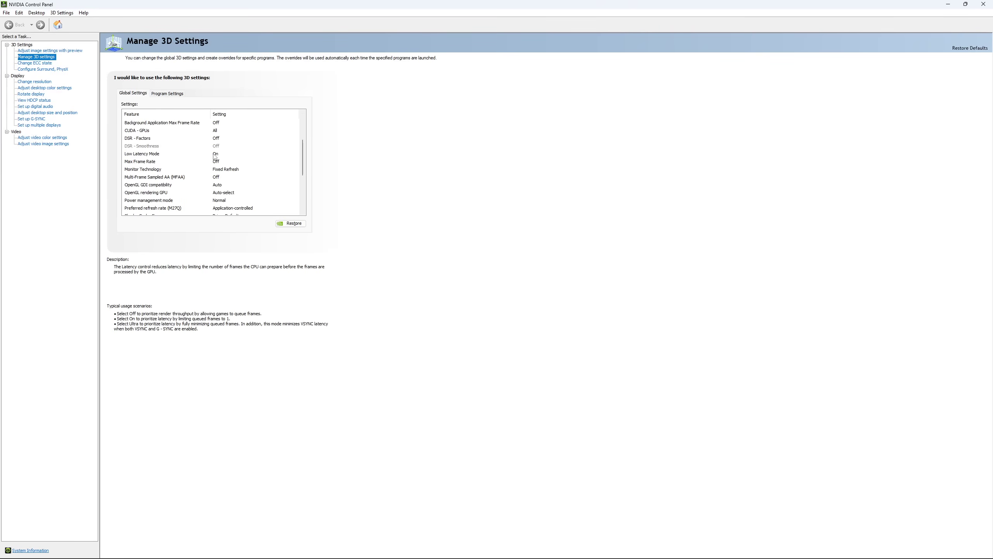
left_click_drag(305, 149, 305, 156)
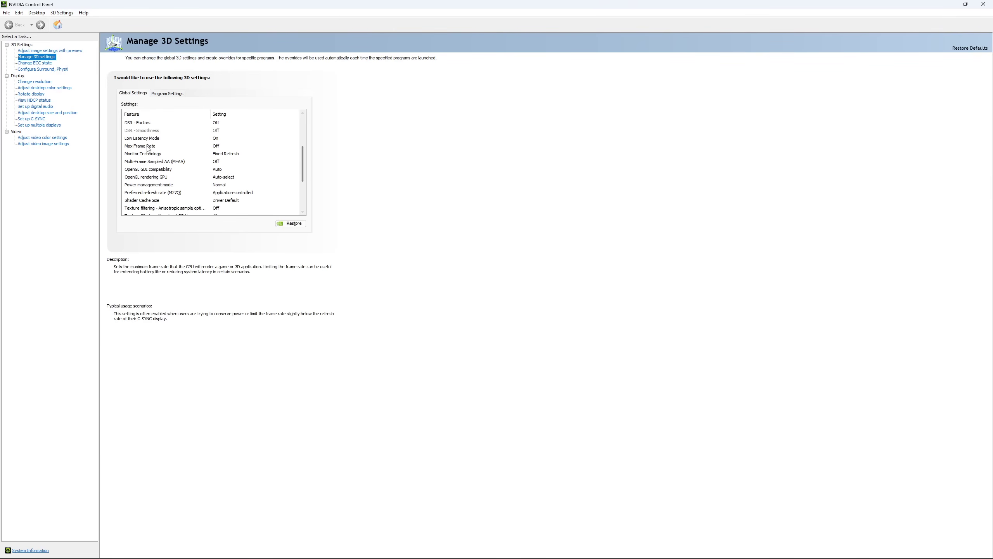
Try a global Max Frame Rate limit of 167 FPS, and switch the limit back off
left_click(211, 147)
left_click(211, 147)
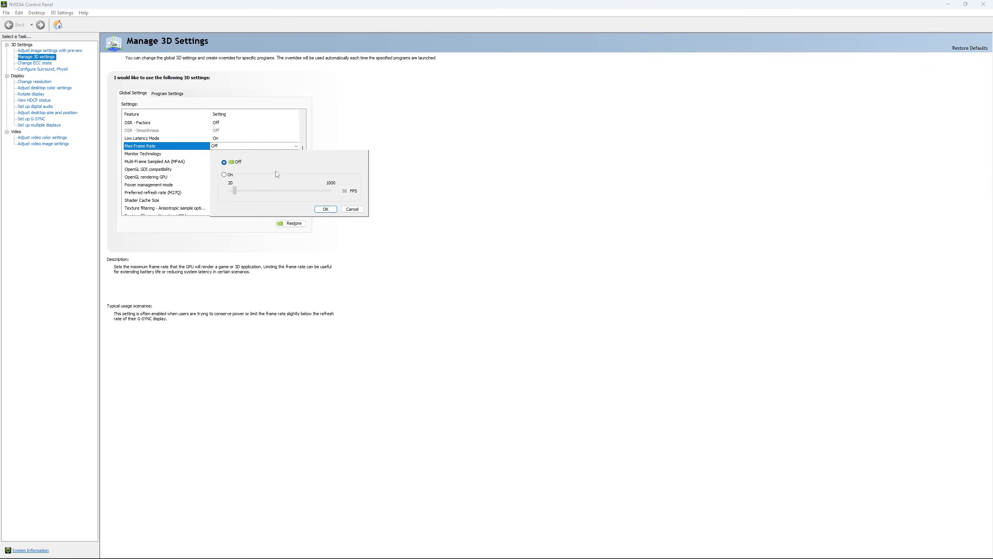
left_click(225, 175)
left_click_drag(242, 194, 249, 198)
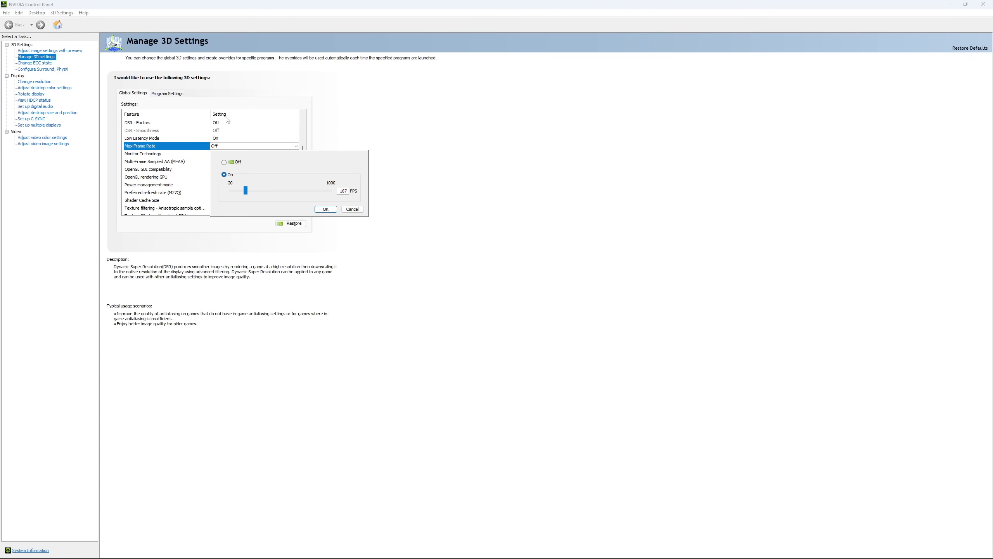
left_click(224, 161)
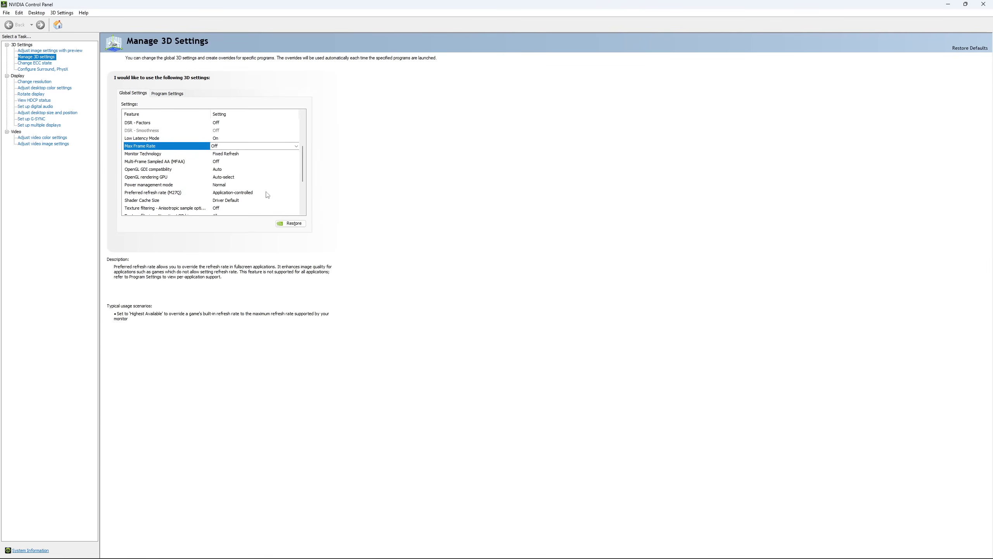
Look over the remaining 3D settings and the GPU's ECC state page
scroll(268, 195, "down", 3)
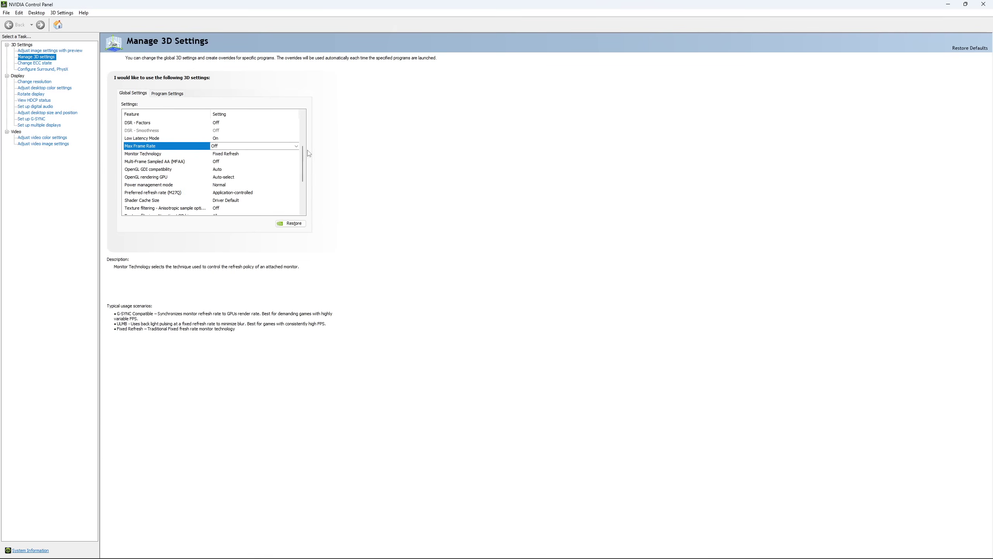
left_click(45, 64)
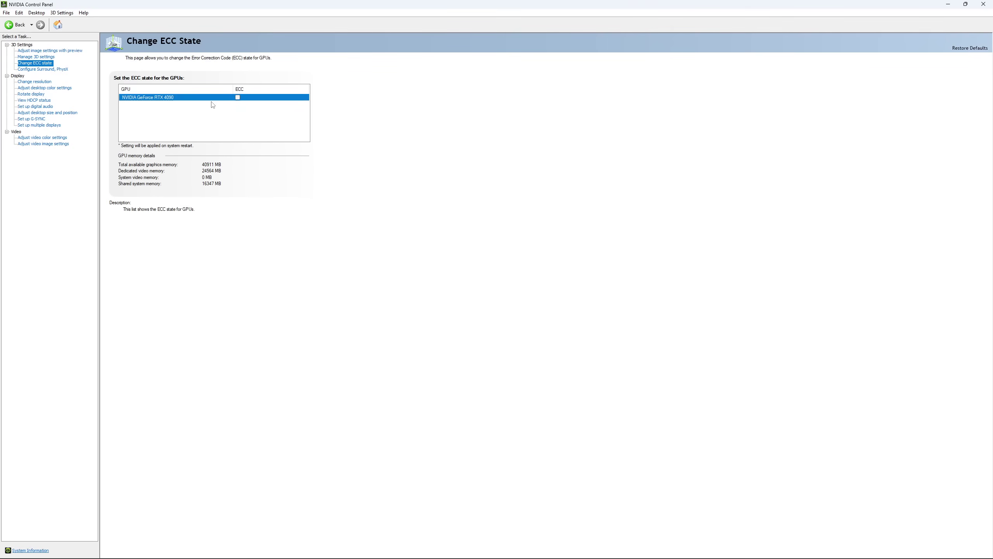
Examine the refresh rates offered for the M27Q display at its native resolution, and open the G-SYNC setup
left_click(28, 83)
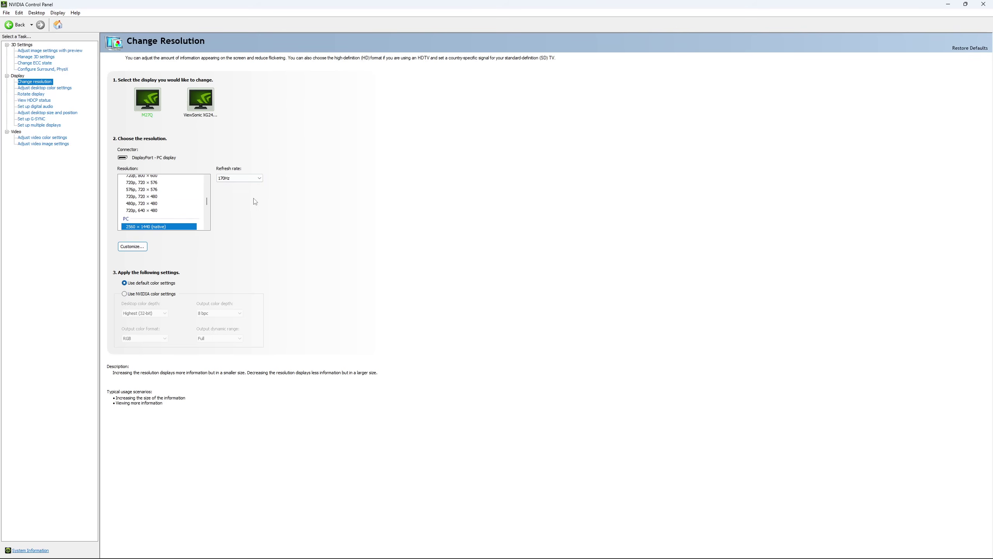
left_click(245, 179)
left_click(272, 147)
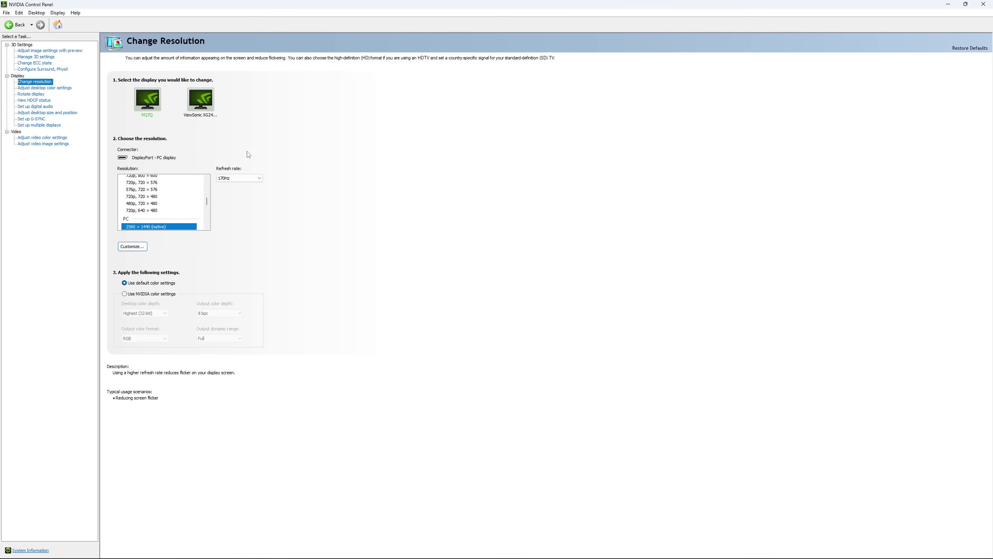
left_click(252, 179)
left_click(348, 193)
left_click(245, 178)
left_click(353, 179)
left_click(37, 120)
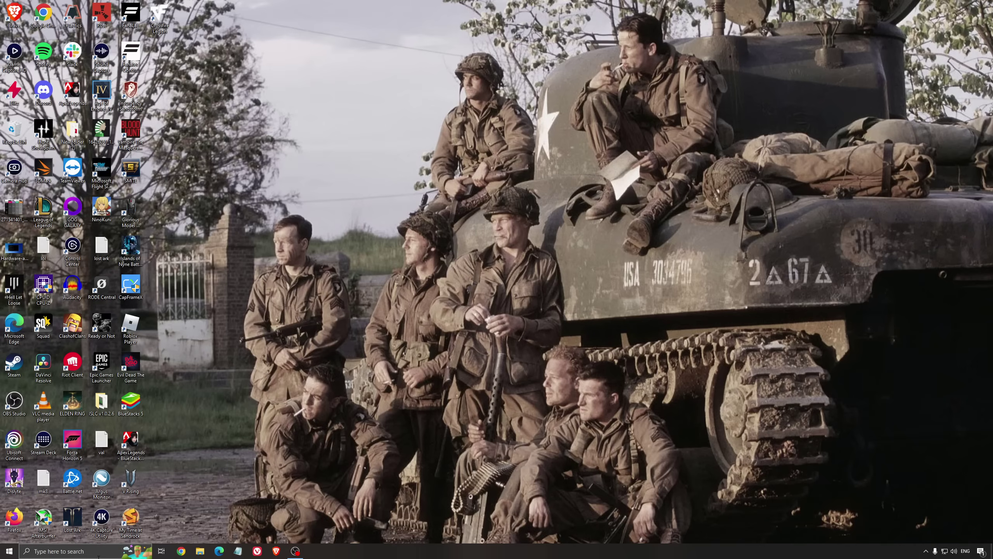
Open the Windows power plan settings and go to the Power Options overview
left_click(123, 550)
type("edit power plan")
key("Return")
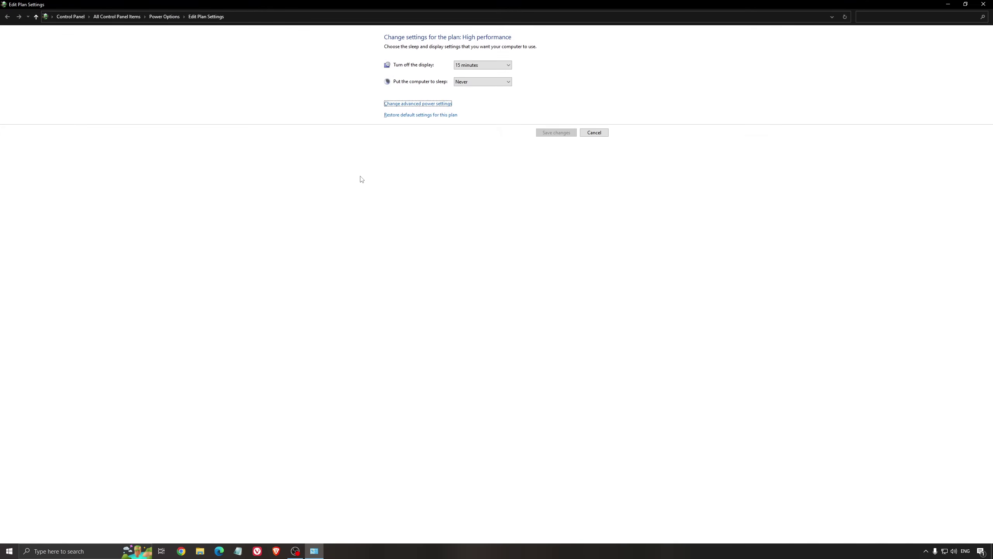
left_click(164, 16)
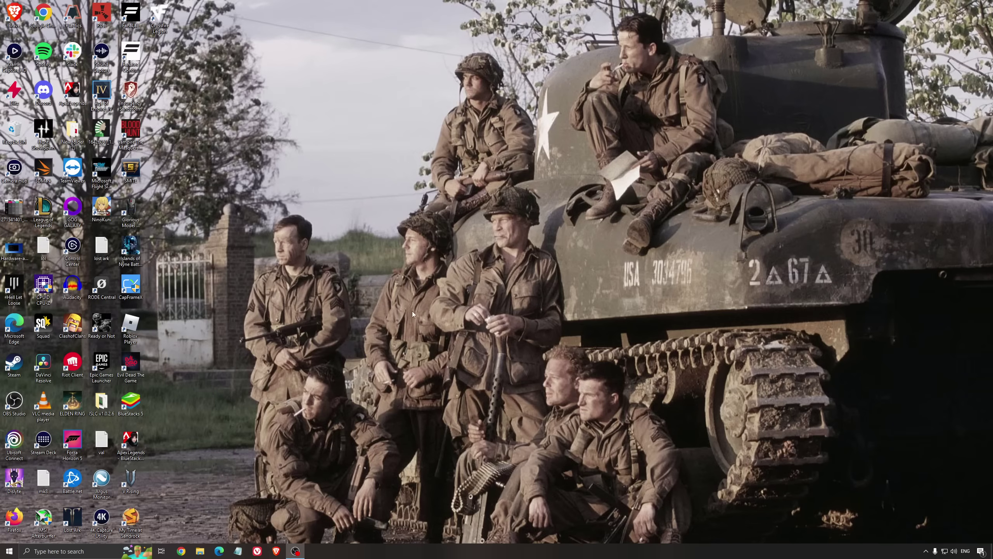
Open Intelligent standby list cleaner, start its standby list monitoring, and minimize its window
double_click(101, 401)
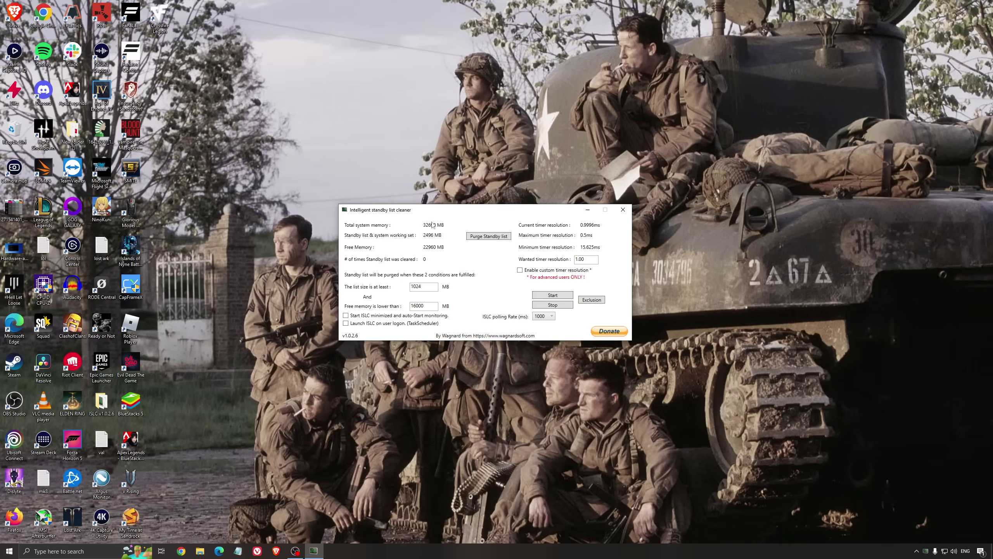
left_click_drag(435, 307, 386, 308)
left_click(551, 296)
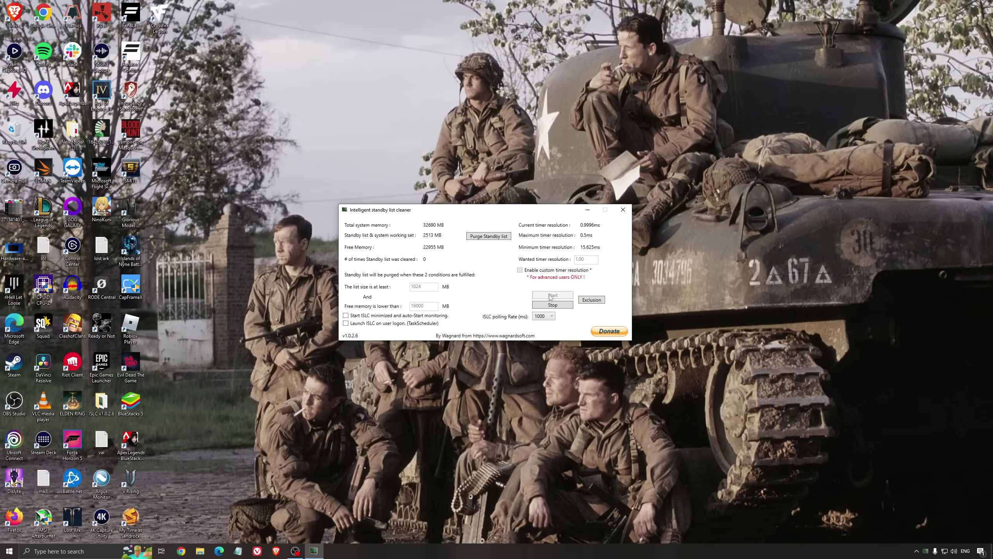
left_click_drag(526, 208, 558, 207)
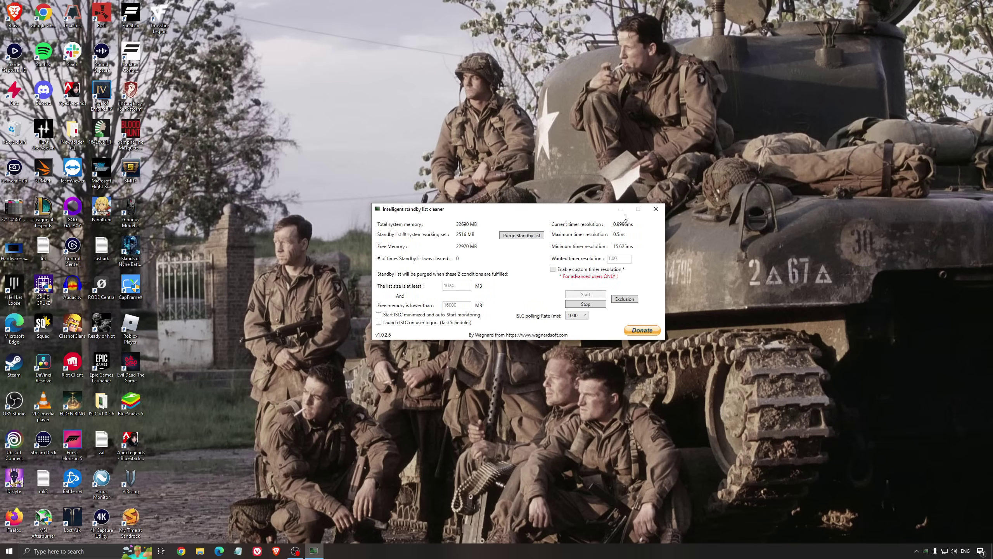
left_click(621, 209)
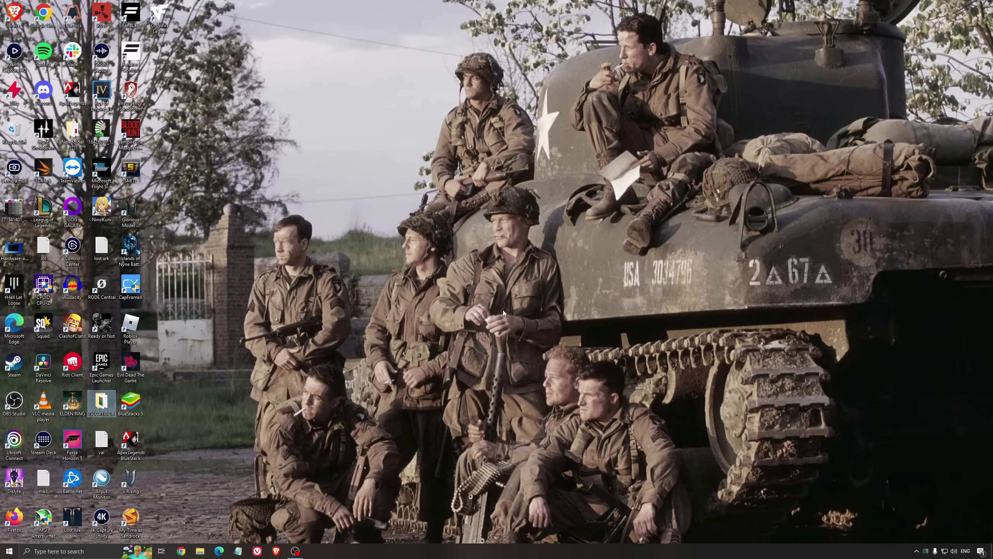
Show the game's graphics quality settings
left_click(482, 287)
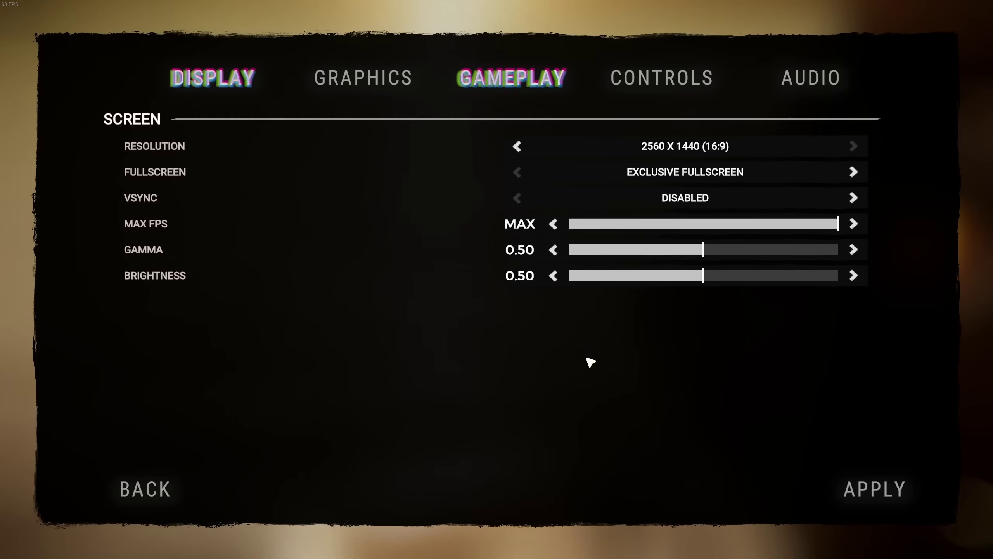
left_click(367, 88)
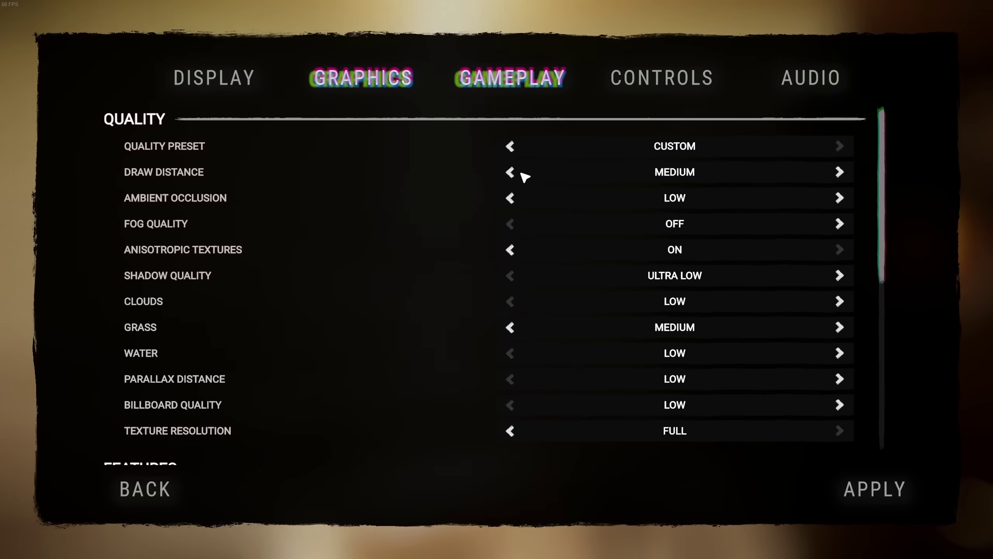
Try the Ultra Low and Ultra draw distances, and return Draw Distance to Medium
left_click(513, 175)
left_click(513, 175)
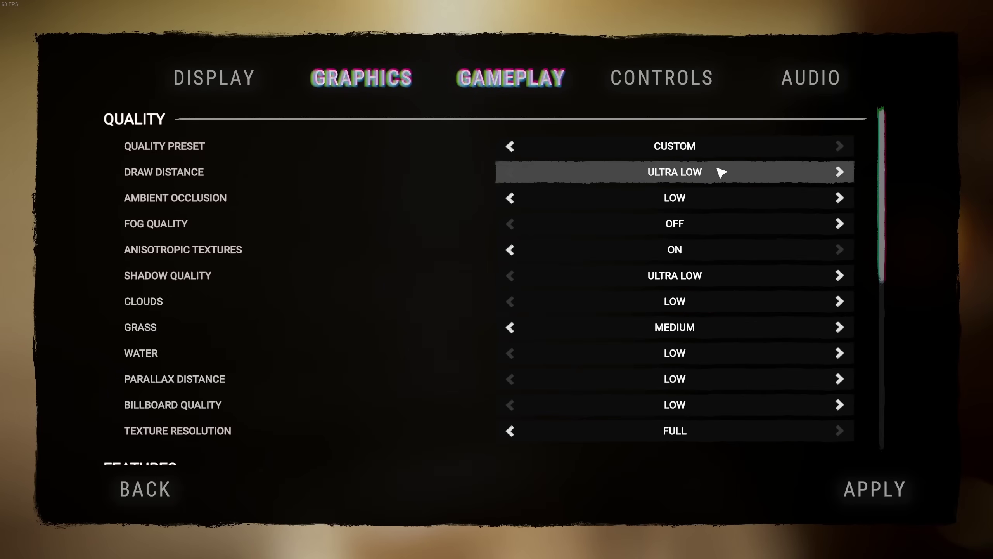
left_click(839, 173)
left_click(839, 172)
left_click(839, 173)
left_click(839, 172)
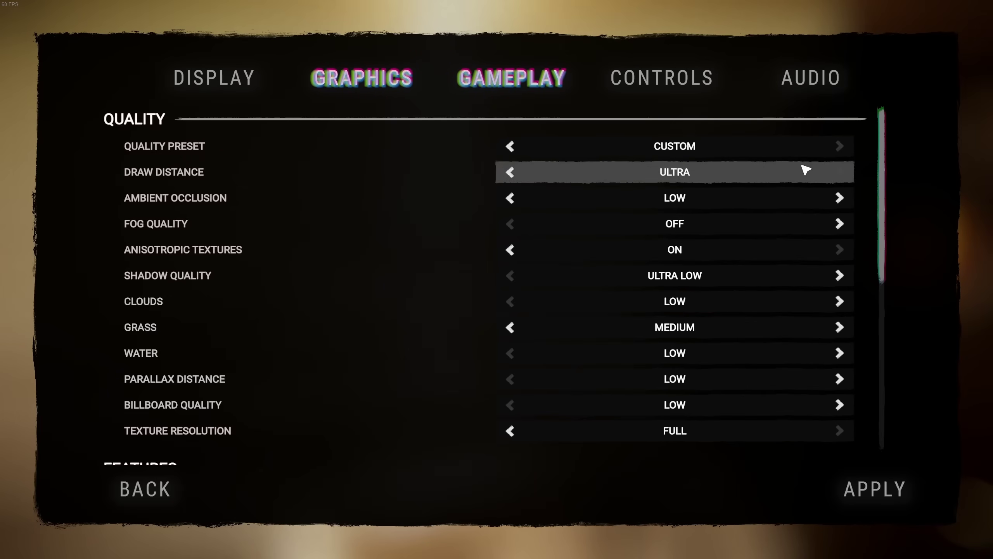
left_click(513, 175)
left_click(513, 175)
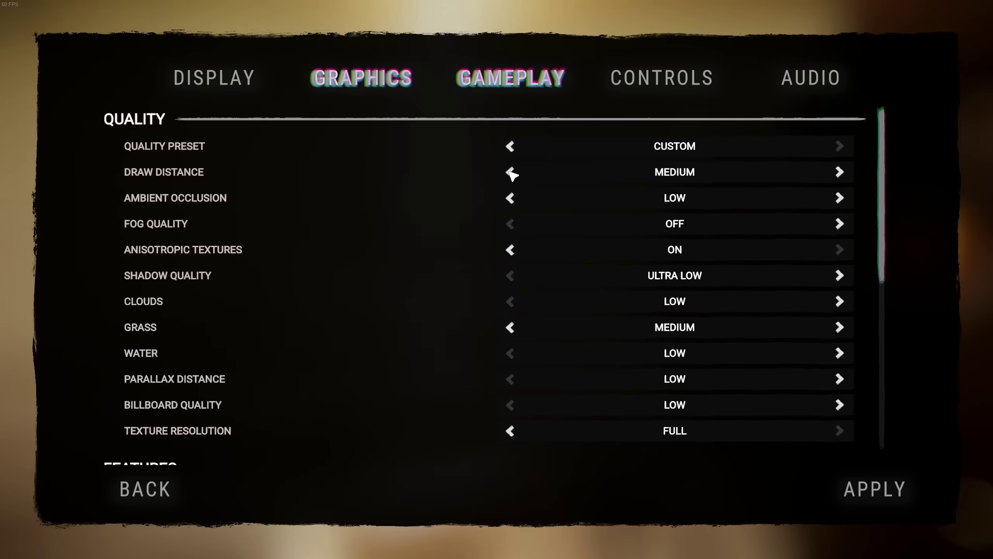
left_click(511, 175)
left_click(839, 172)
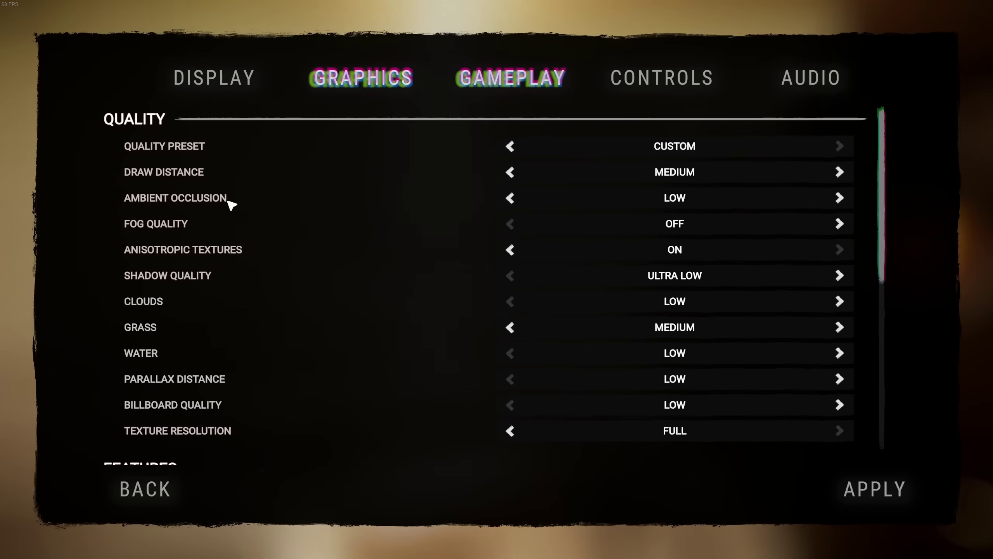
Turn Ambient Occlusion off in the game's quality settings
left_click(510, 198)
left_click(509, 198)
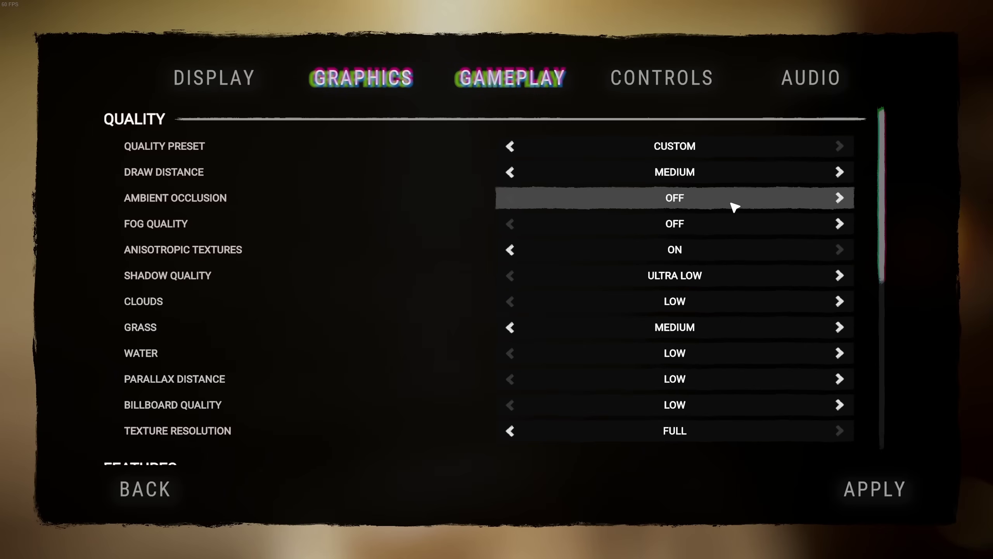
Try Ambient Occlusion at higher levels, including Medium, and set it to Low
left_click(839, 198)
left_click(841, 198)
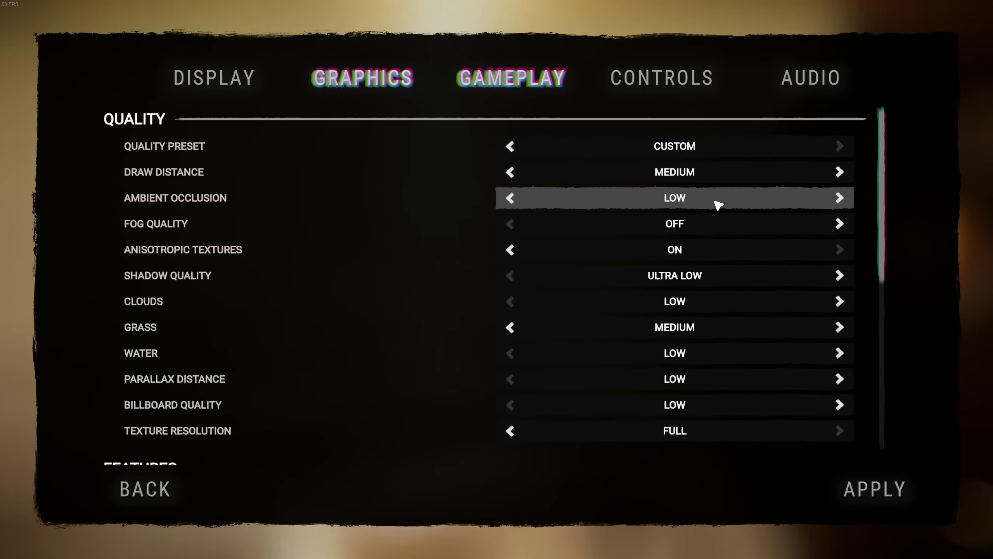
left_click(840, 198)
left_click(841, 198)
left_click(841, 198)
left_click(511, 199)
left_click(512, 199)
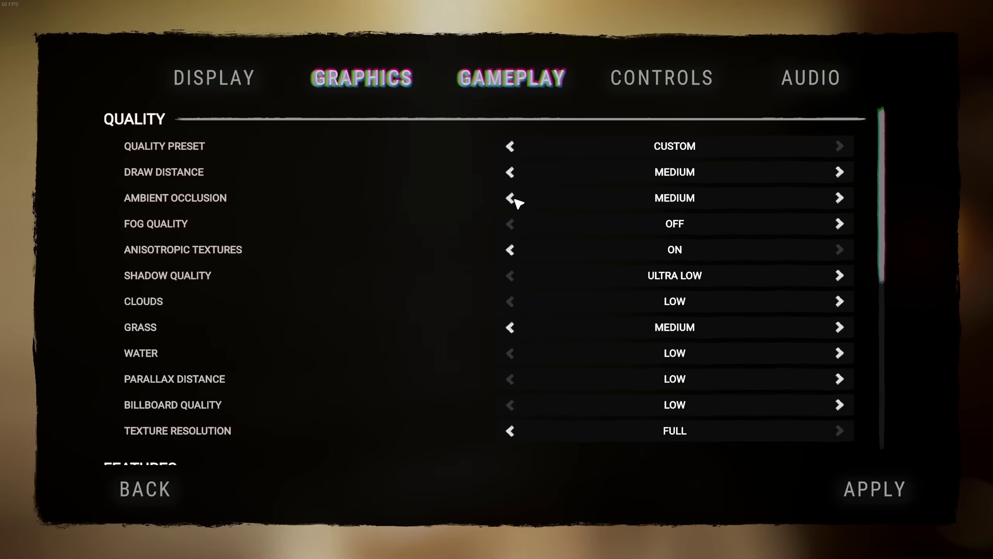
left_click(513, 201)
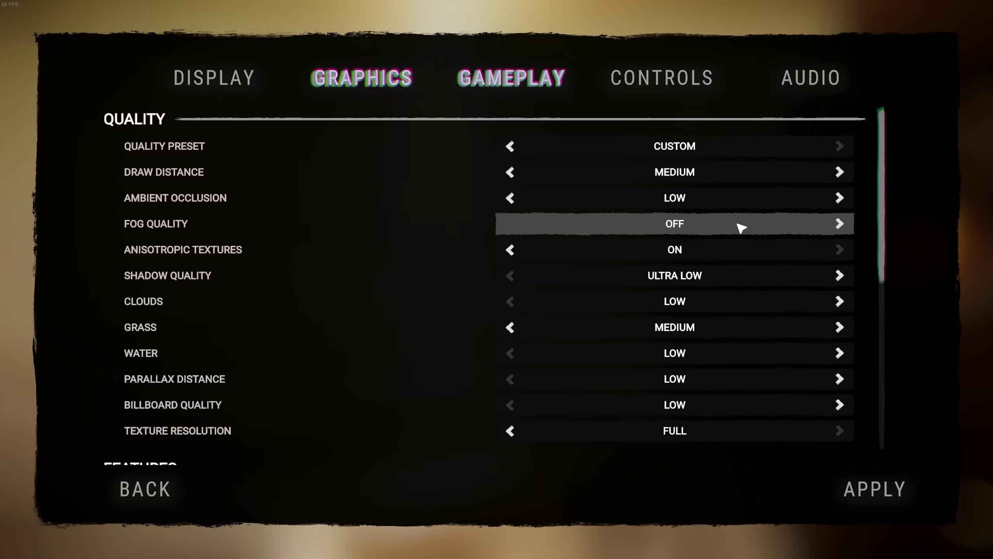
Try Fog Quality at High and Low, returning it to Off
left_click(840, 224)
left_click(839, 224)
left_click(840, 225)
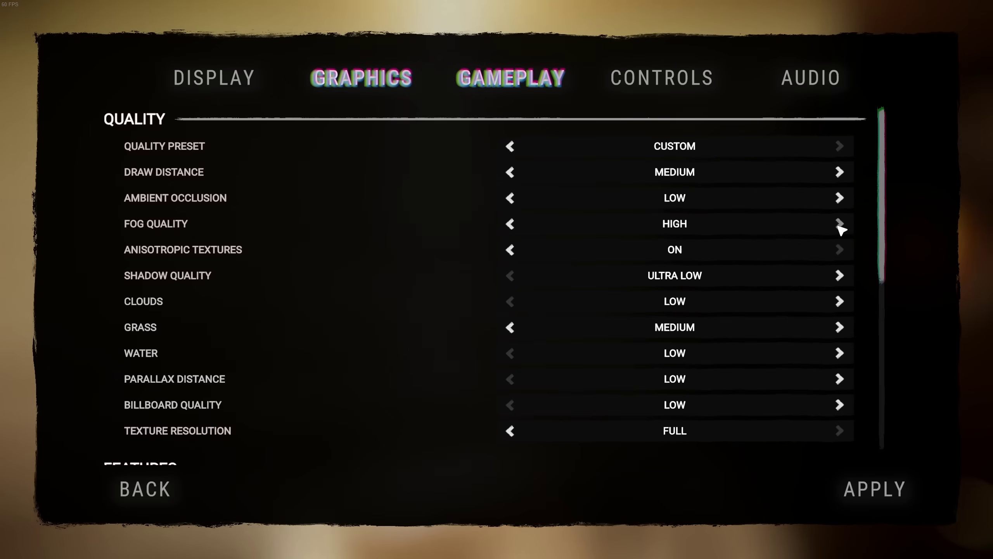
left_click(510, 224)
left_click(510, 224)
left_click(510, 224)
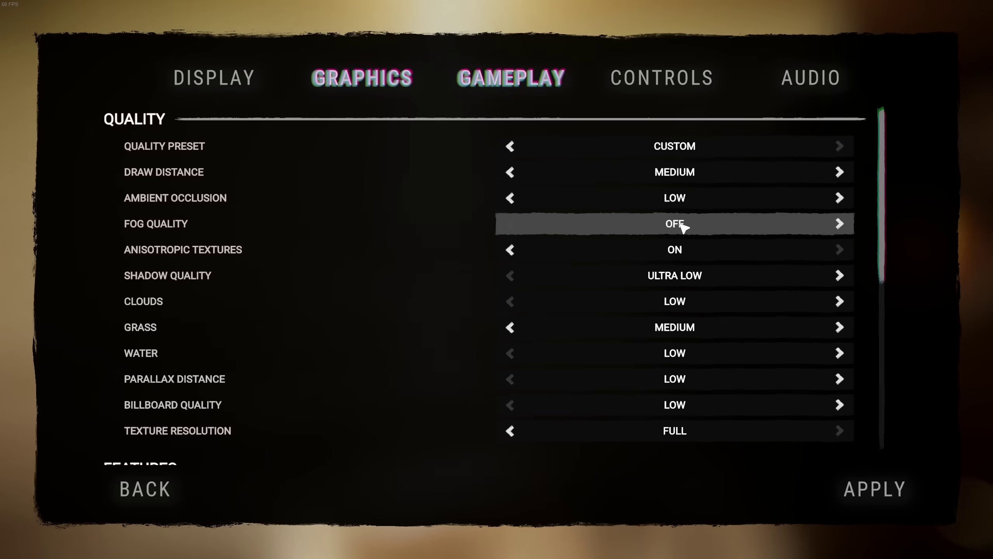
left_click(838, 230)
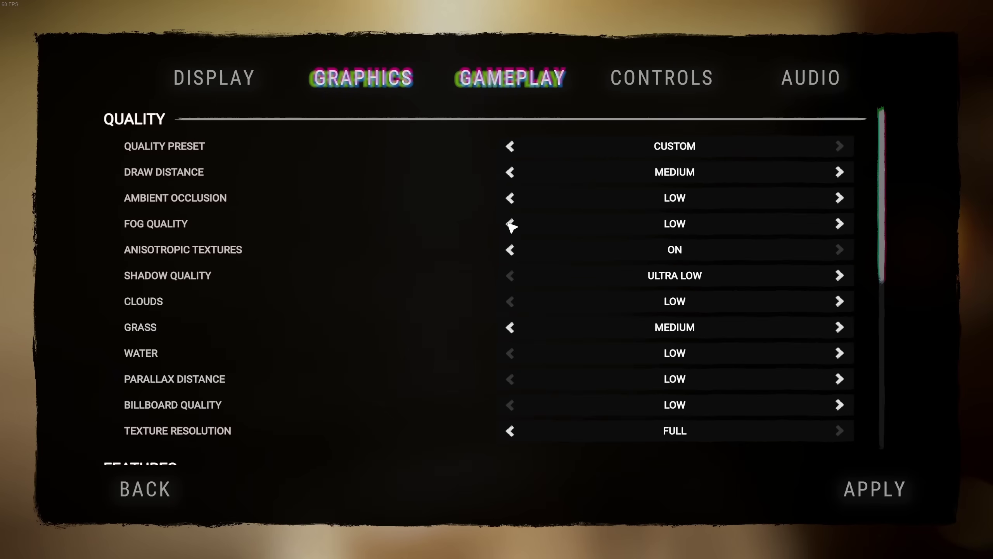
left_click(510, 225)
Raise Fog Quality to High for comparison and settle on Low
left_click(839, 225)
left_click(840, 224)
left_click(839, 224)
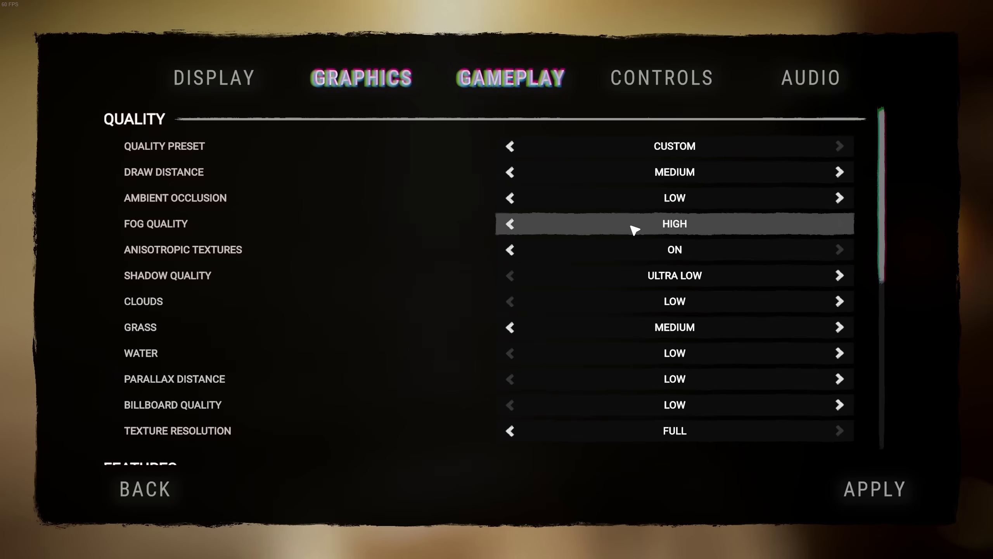
left_click(510, 225)
left_click(510, 224)
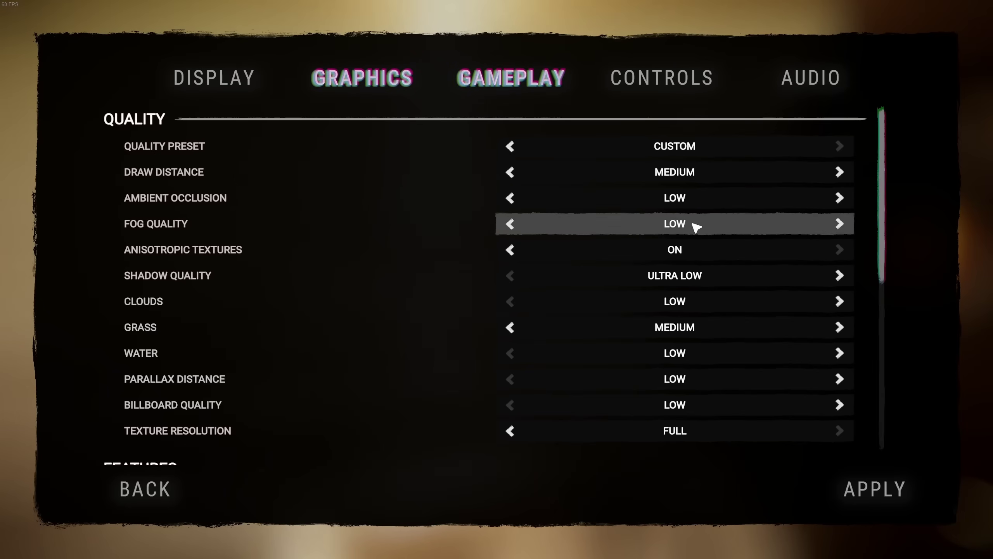
Try higher Shadow Quality levels, including High, and return the setting to Ultra Low
scroll(235, 254, "down", 1)
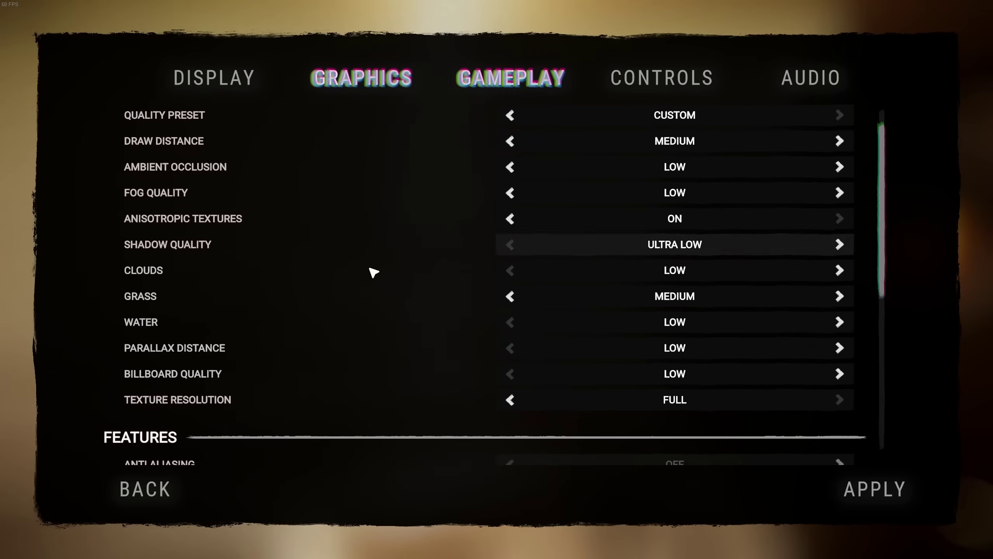
left_click(840, 244)
left_click(840, 245)
left_click(839, 245)
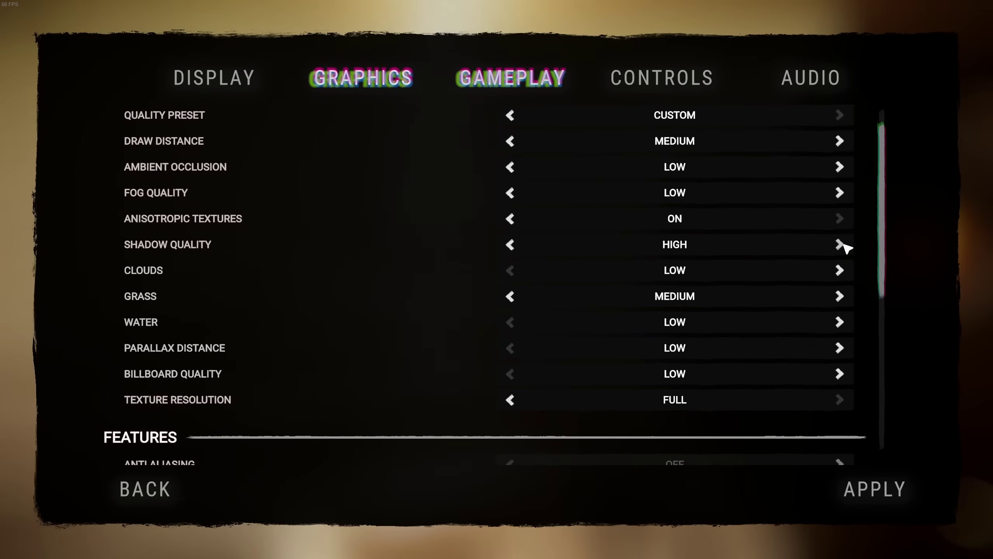
left_click(840, 245)
left_click(510, 244)
left_click(510, 245)
left_click(510, 244)
left_click(510, 244)
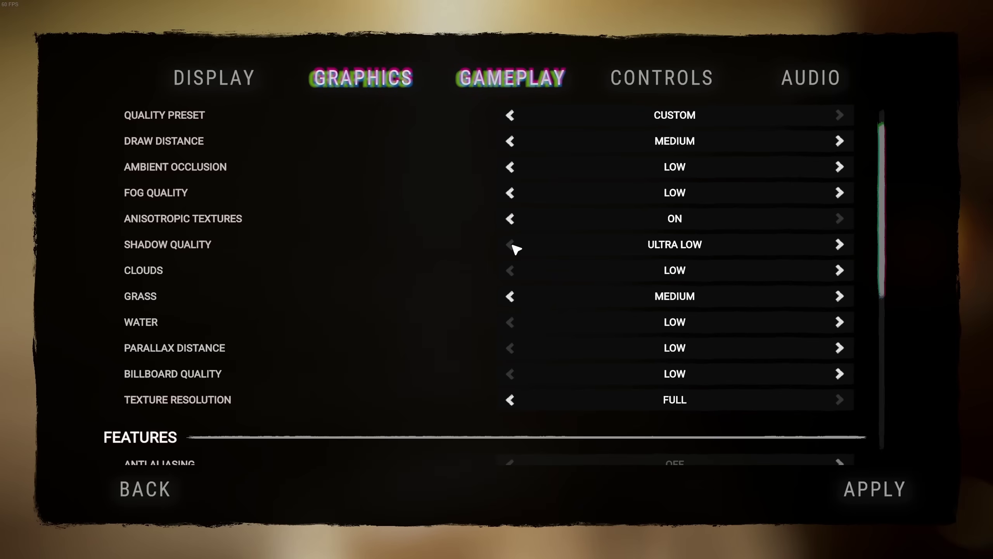
Try Clouds at High and Grass at Low, returning Clouds to Low and Grass to Medium
left_click(840, 271)
left_click(840, 271)
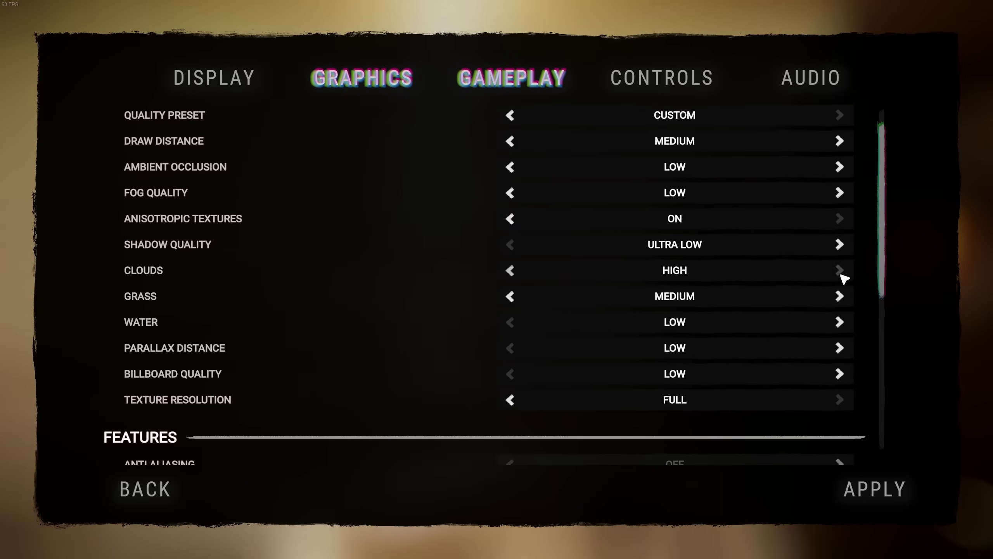
left_click(509, 273)
left_click(509, 273)
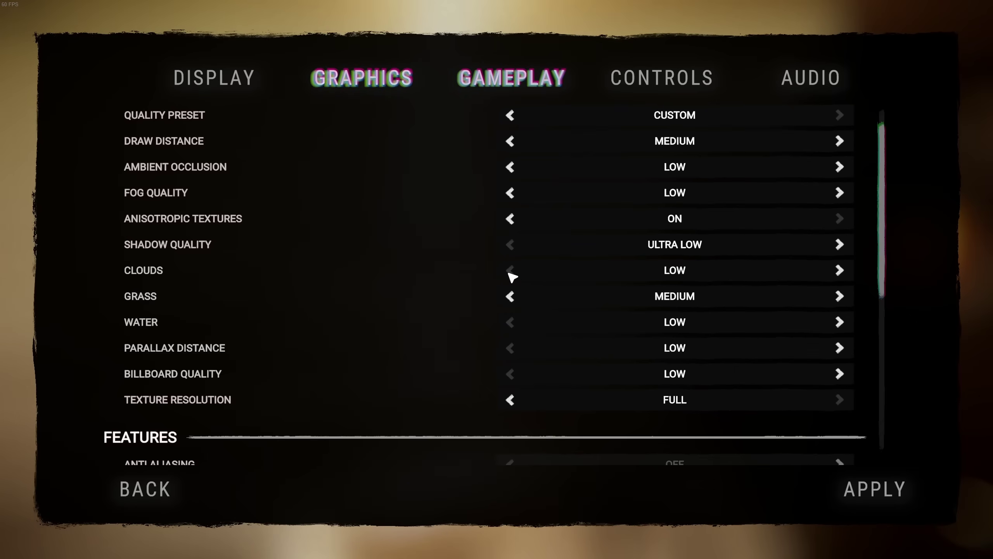
left_click(839, 270)
left_click(840, 271)
left_click(510, 271)
left_click(510, 271)
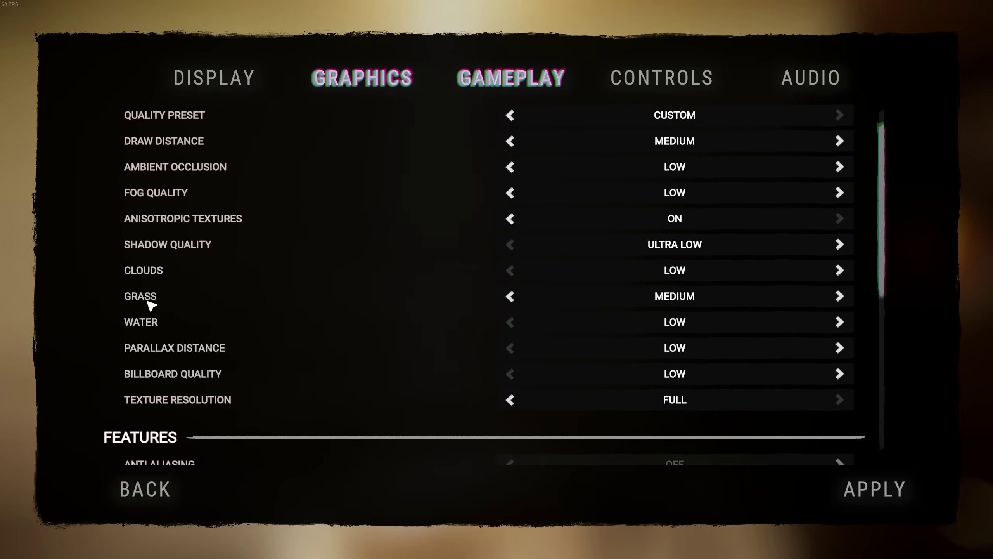
left_click(510, 297)
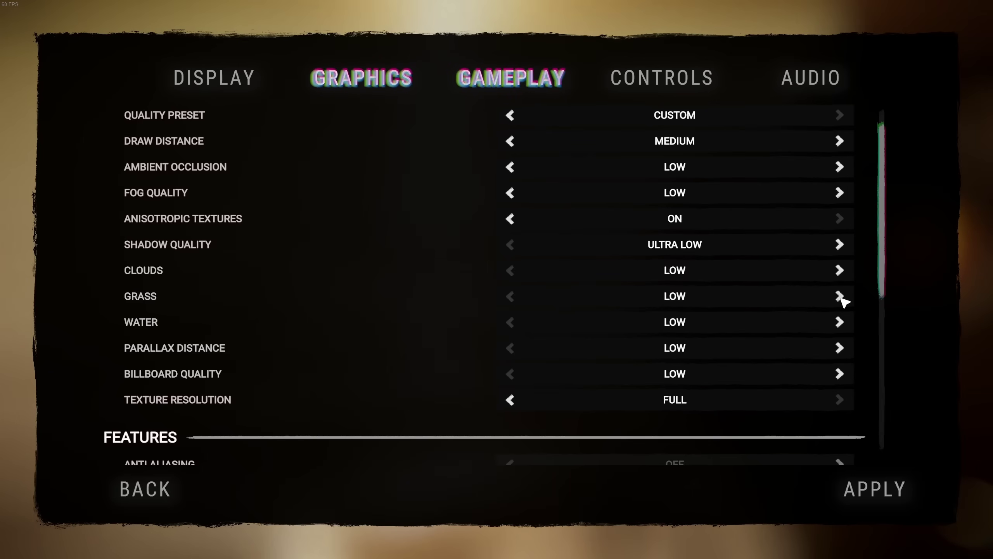
left_click(841, 298)
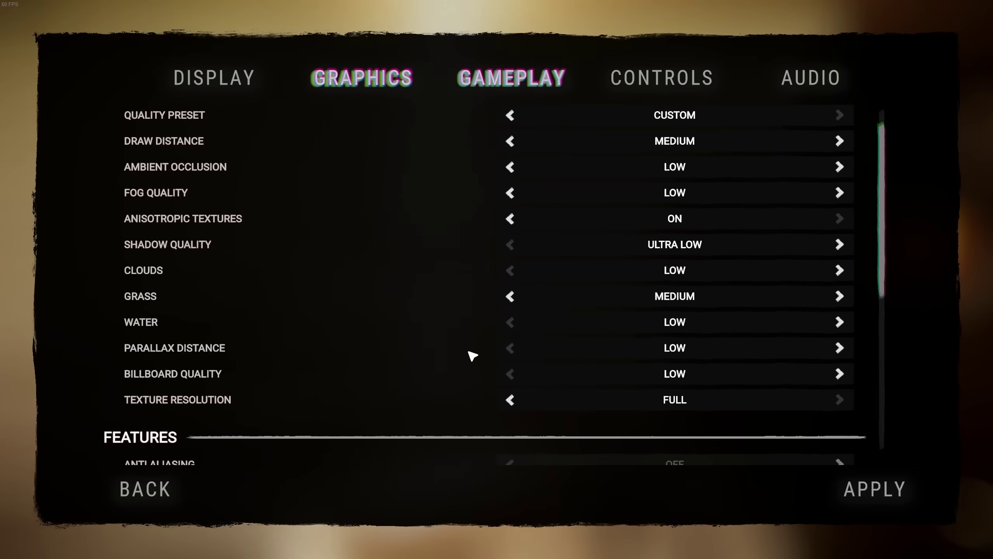
Set Parallax Distance to Medium in the game's quality settings
left_click(840, 350)
left_click(512, 348)
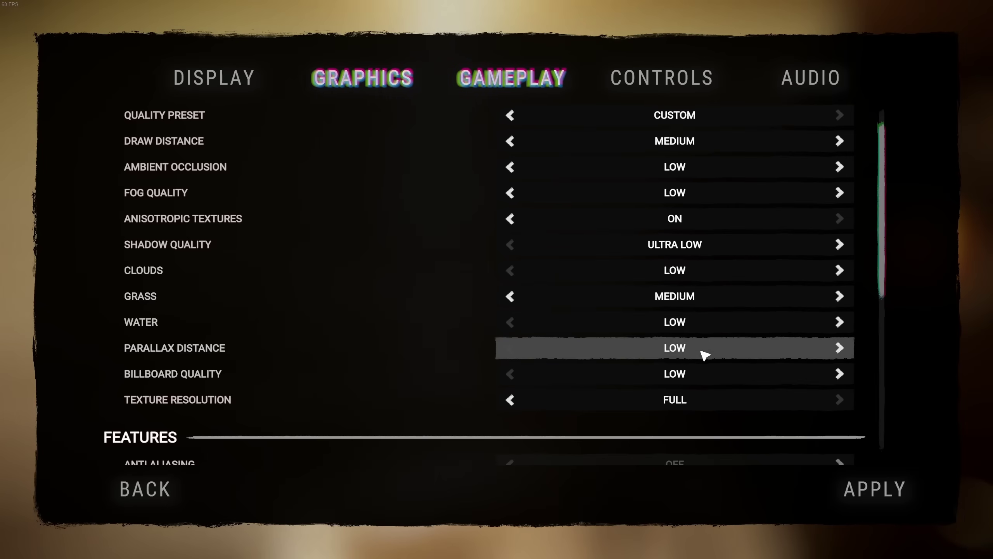
left_click(841, 348)
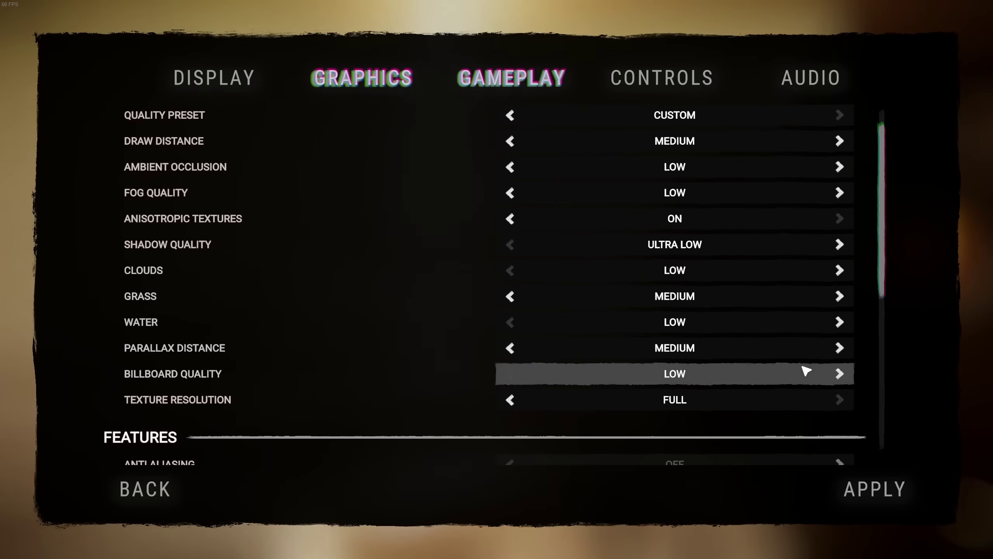
Try Billboard Quality at High and Low, and set it to Medium
left_click(841, 375)
left_click(843, 377)
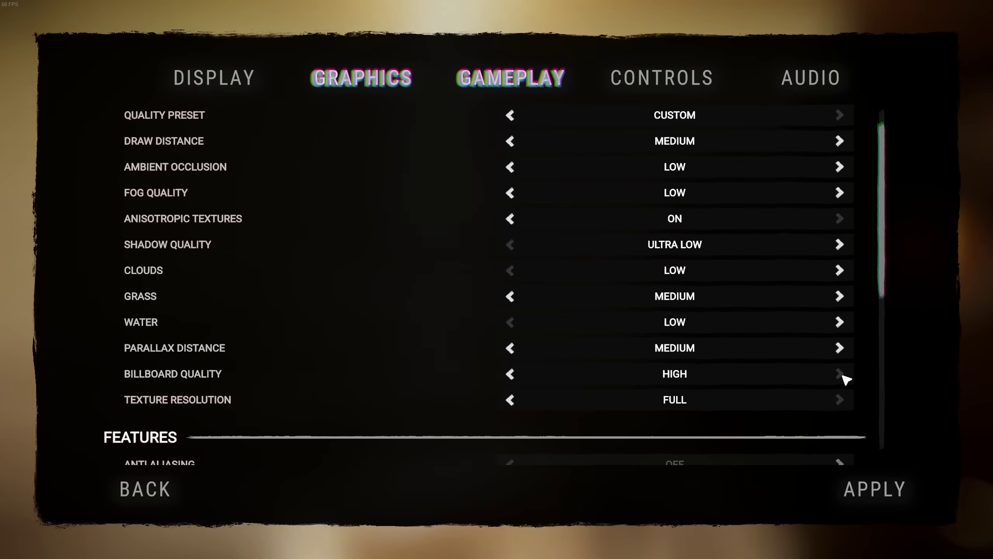
left_click(512, 374)
left_click(513, 375)
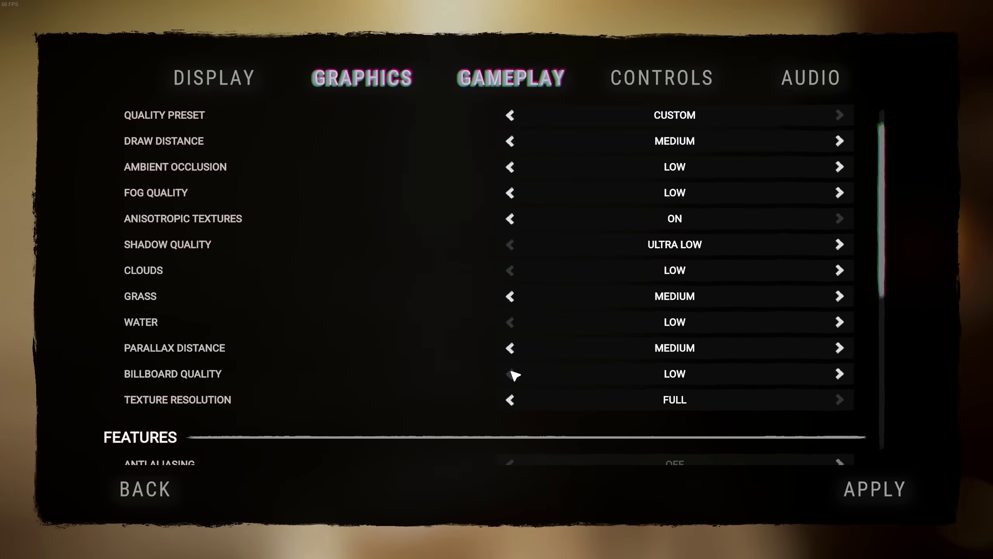
left_click(841, 374)
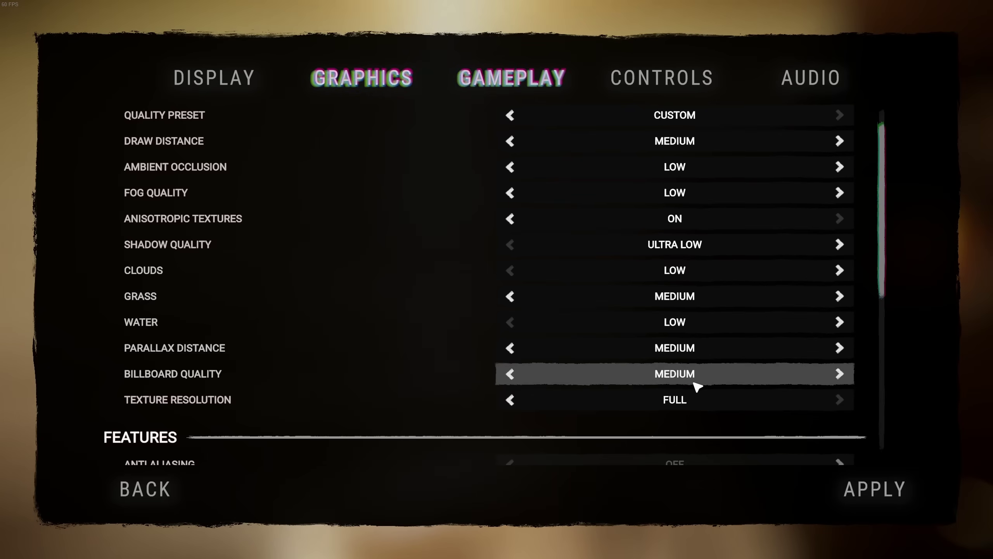
Try Texture Resolution at Half and return it to Full
scroll(210, 407, "down", 1)
scroll(229, 408, "down", 2)
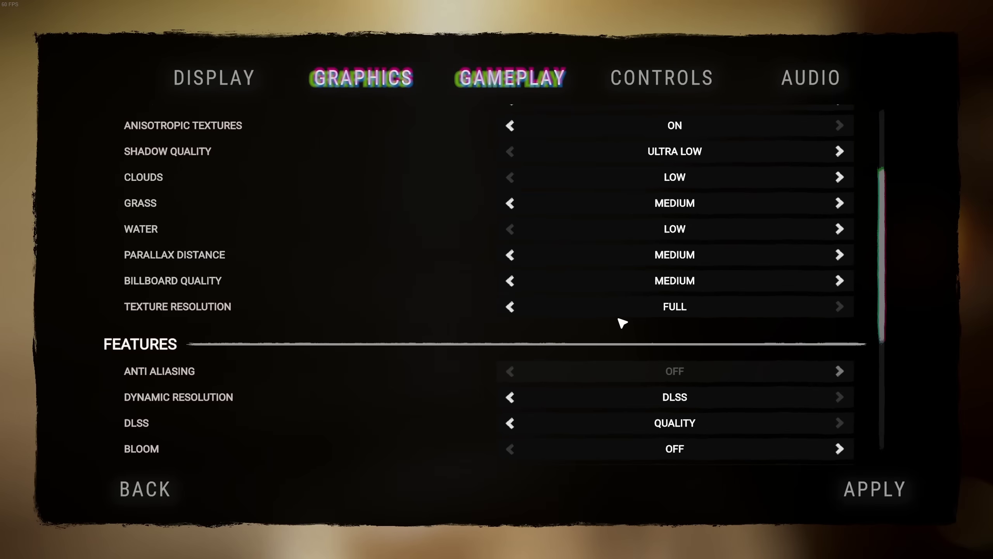
left_click(514, 312)
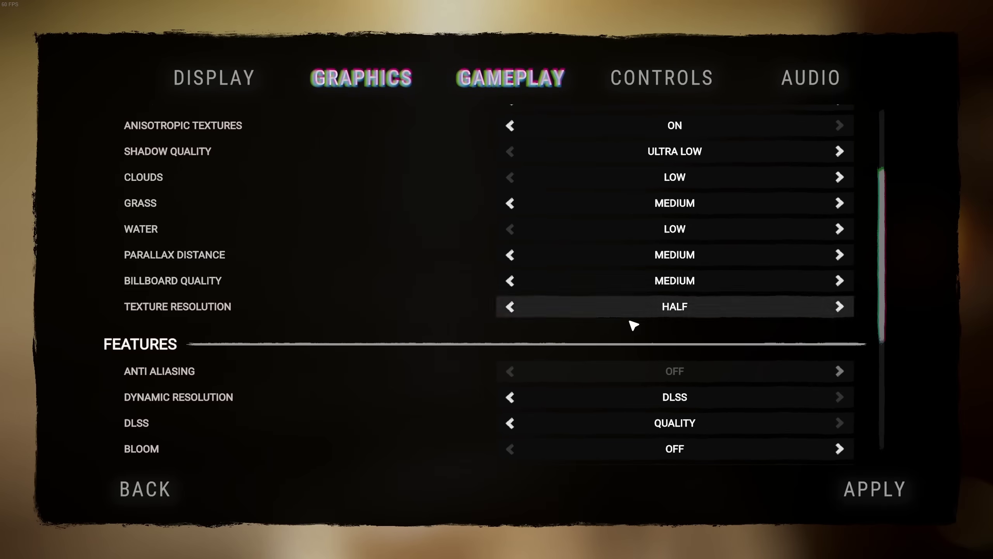
left_click(841, 309)
Try the Balanced DLSS mode in the Features section and return DLSS to Quality
scroll(395, 422, "down", 7)
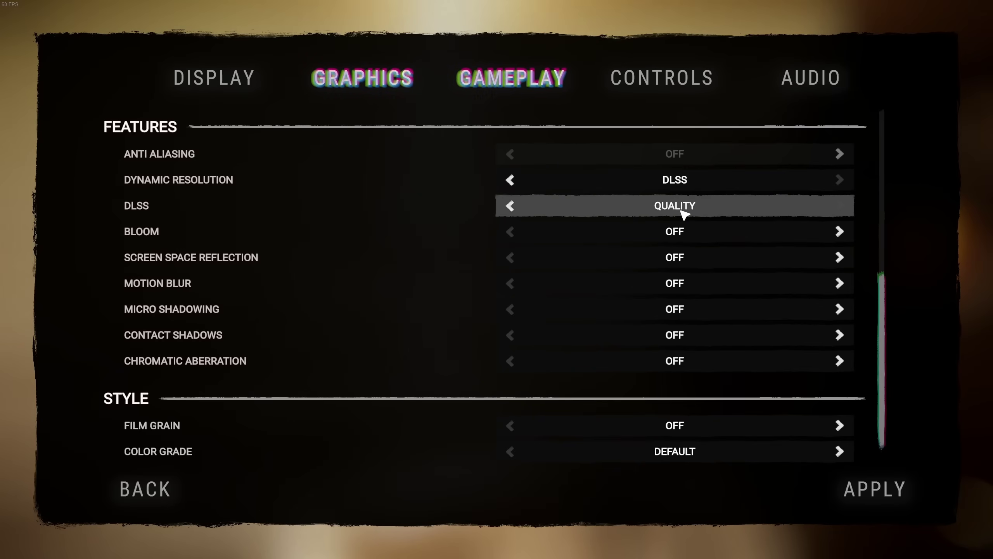
left_click(509, 206)
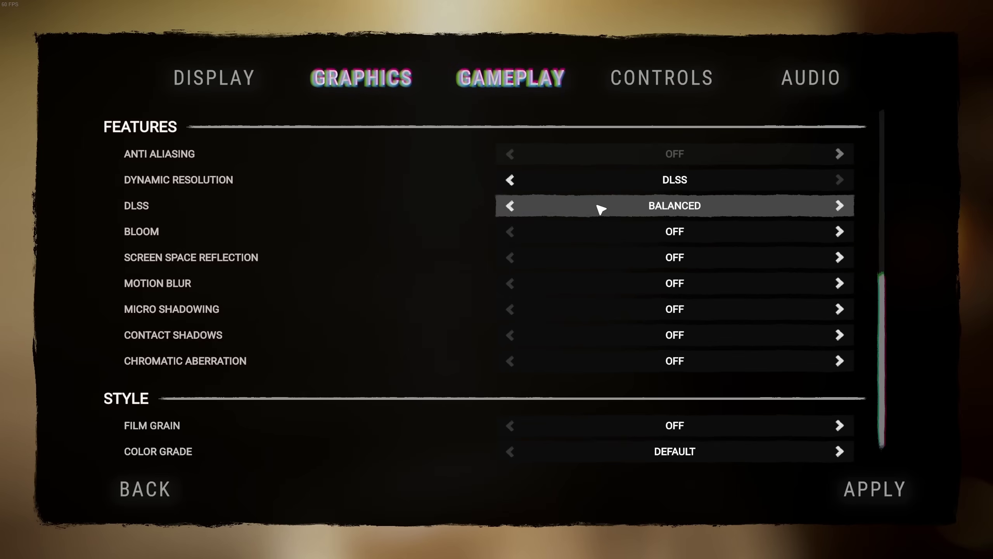
left_click(839, 206)
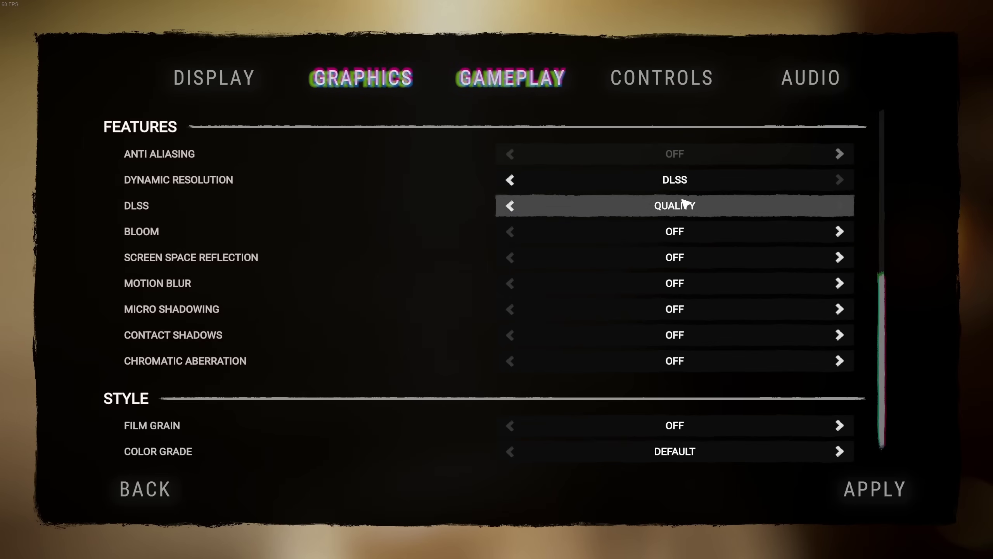
Switch Dynamic Resolution from DLSS through FSR 1.0 to Off
left_click(511, 180)
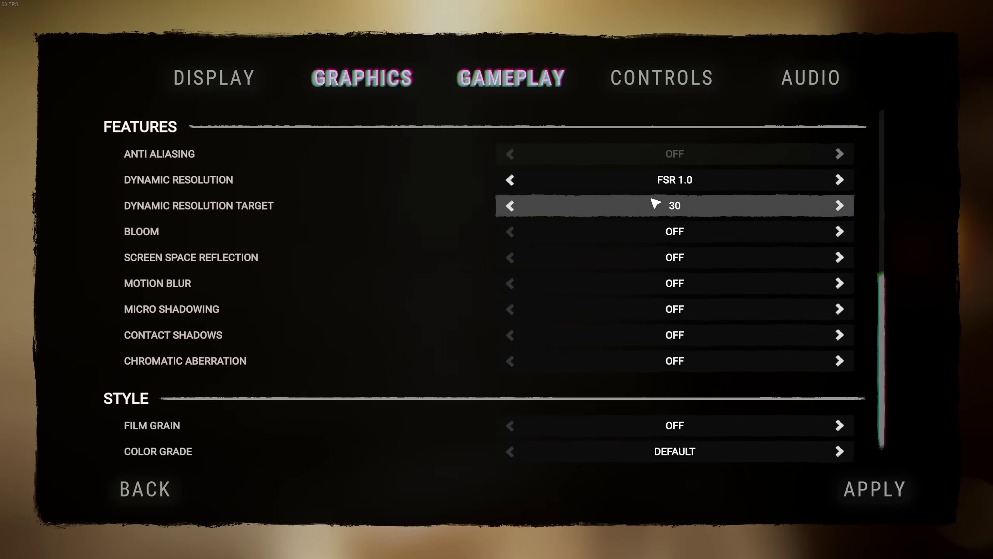
left_click(510, 180)
left_click(510, 180)
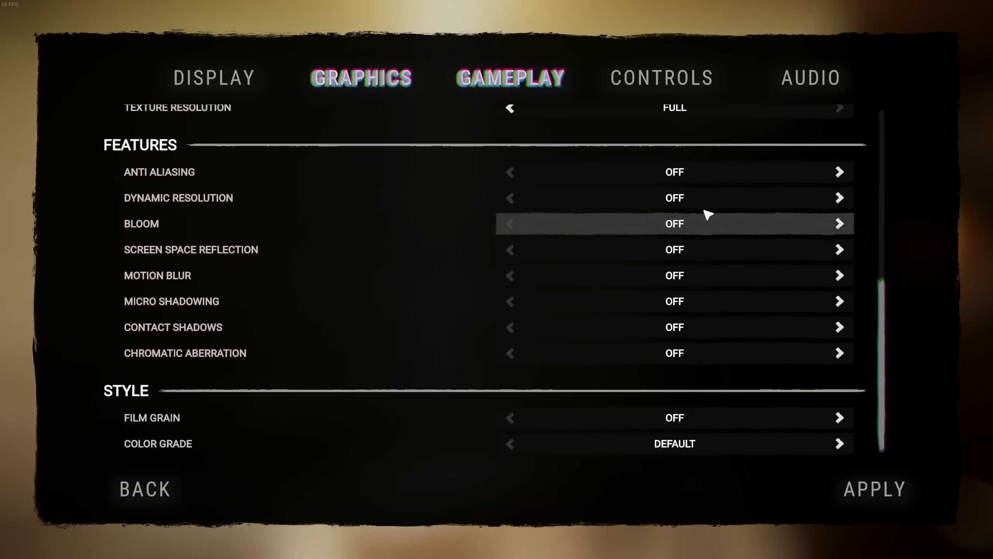
Try the SMAA, FXAA and TAA anti-aliasing modes, and return Anti Aliasing to Off
left_click(839, 172)
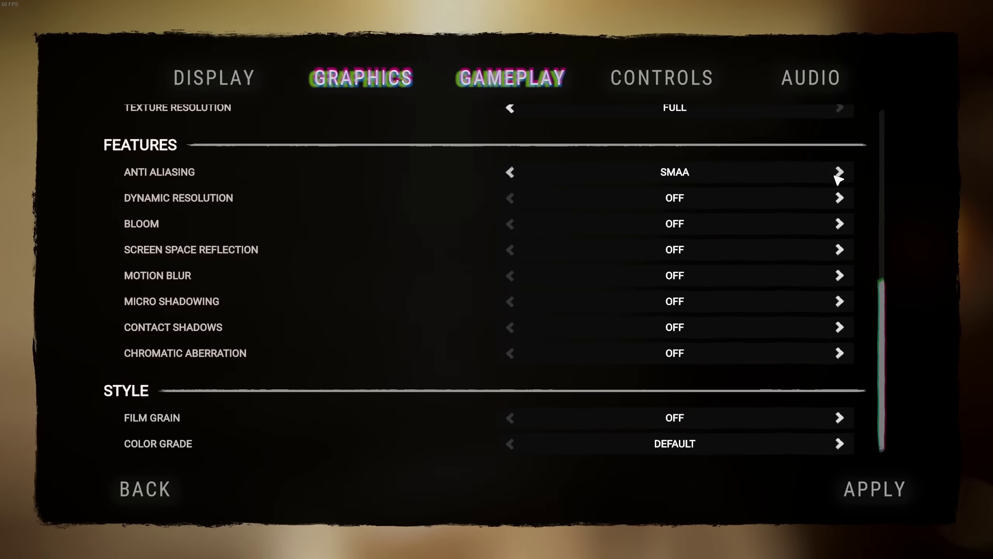
left_click(845, 179)
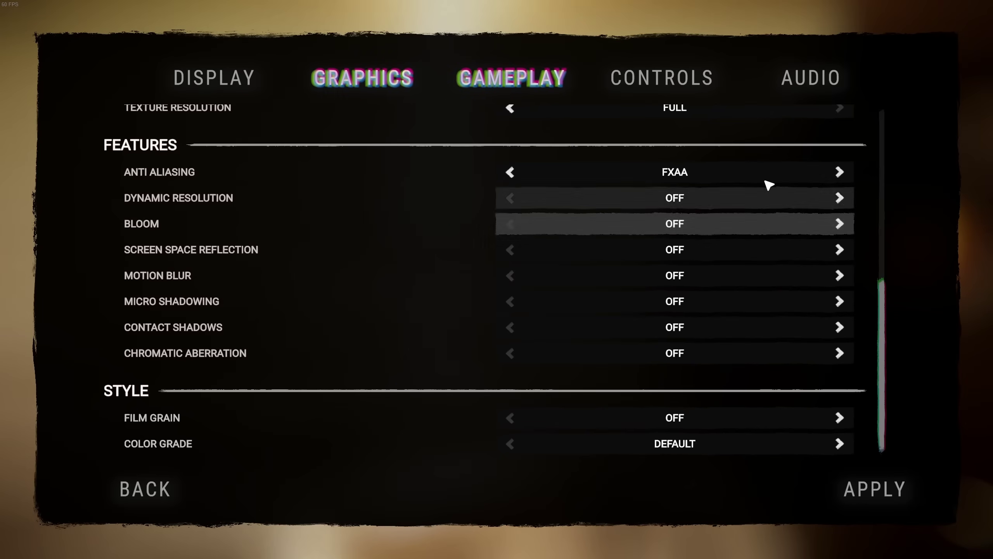
left_click(839, 171)
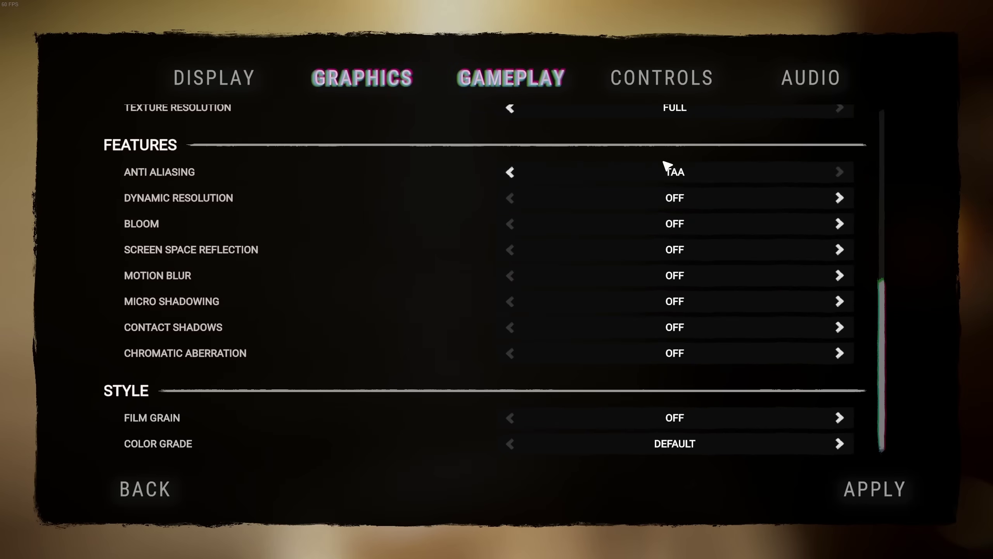
left_click(511, 172)
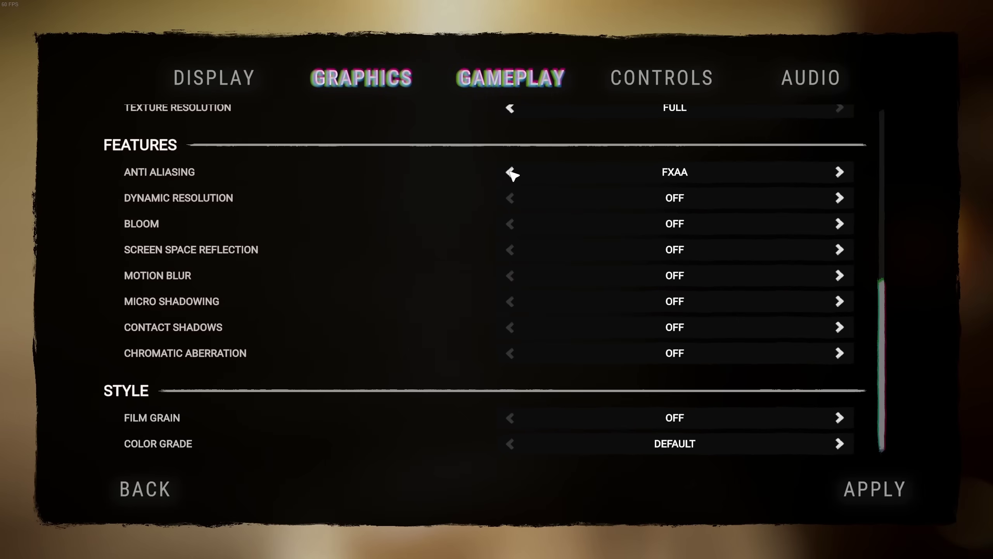
left_click(512, 173)
left_click(511, 172)
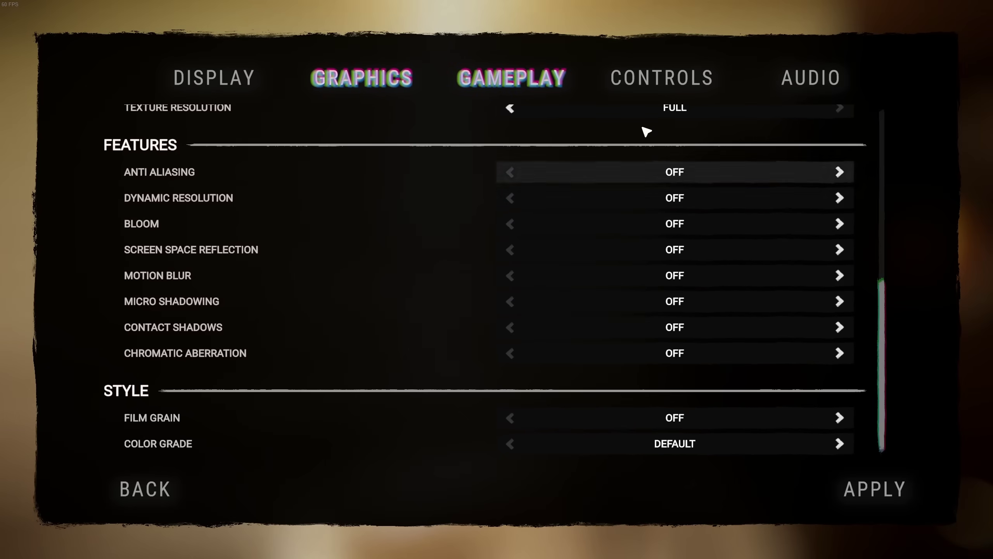
Set Dynamic Resolution to DLSS with the DLSS mode on Quality
left_click(841, 198)
left_click(842, 199)
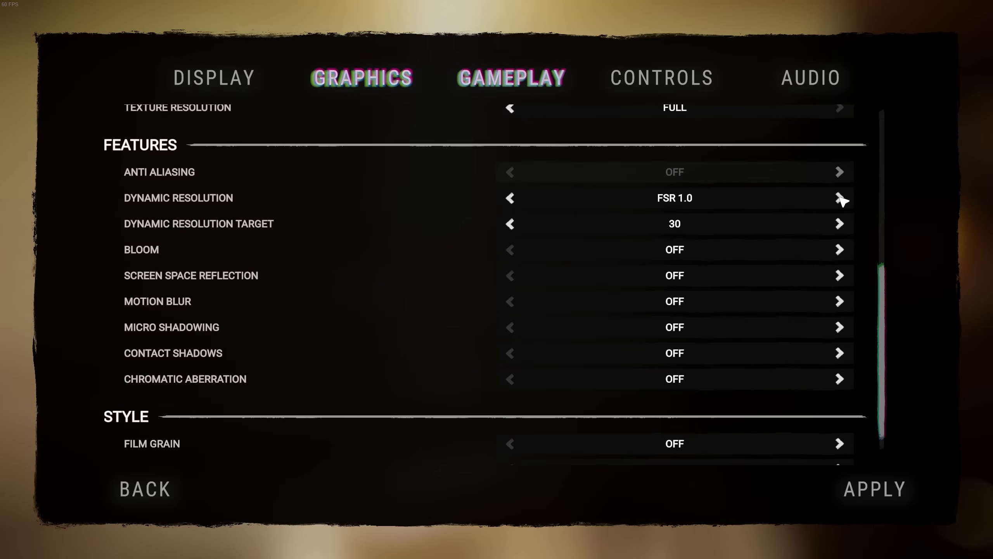
left_click(840, 199)
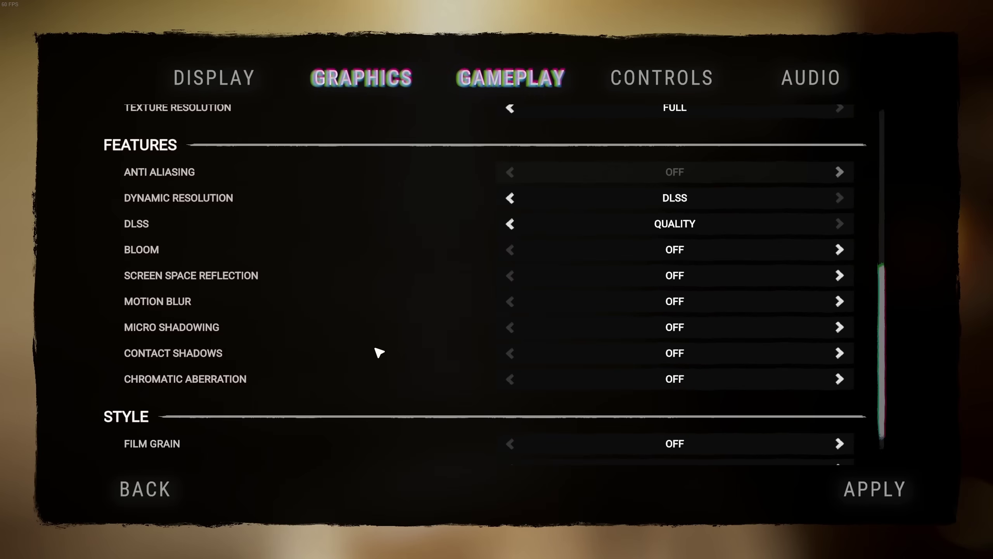
Try the maximum camera FOV of 95 in the gameplay settings, and set the FOV to 70
scroll(377, 352, "down", 1)
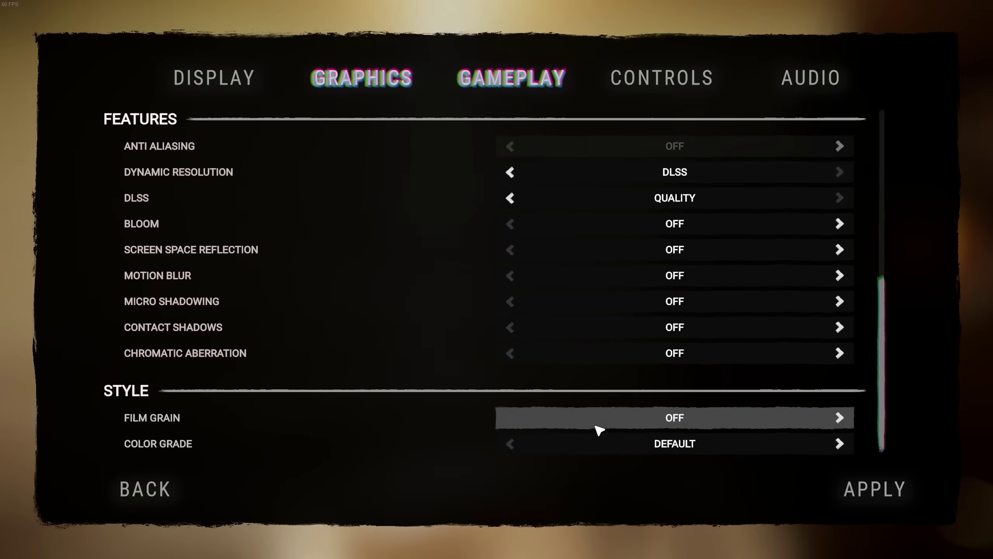
left_click(523, 88)
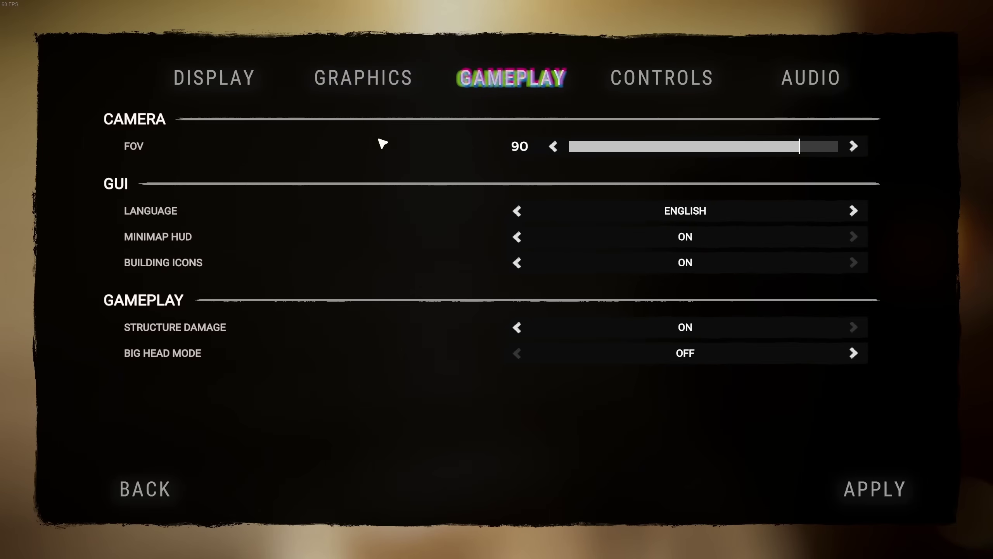
left_click_drag(800, 147, 876, 126)
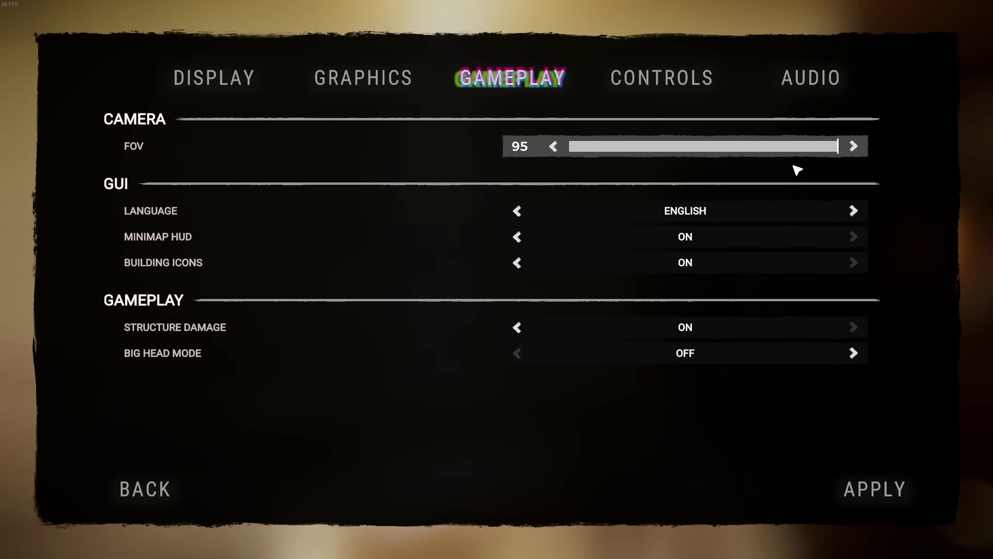
left_click_drag(806, 149, 650, 147)
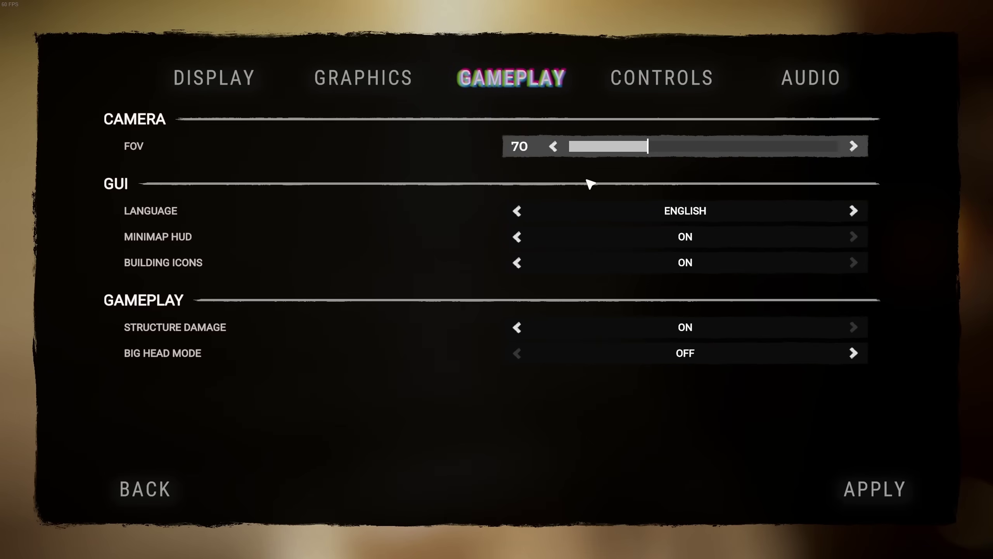
mouse_move(661, 156)
left_mouse_down()
mouse_move(798, 155)
mouse_move(653, 148)
left_mouse_up()
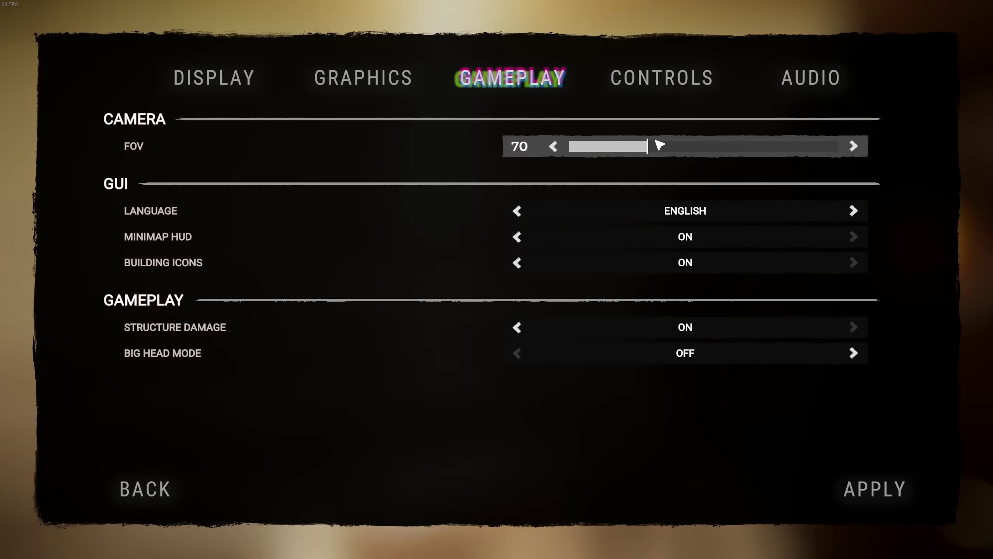
mouse_move(649, 150)
left_mouse_down()
mouse_move(540, 148)
mouse_move(679, 151)
mouse_move(649, 151)
left_mouse_up()
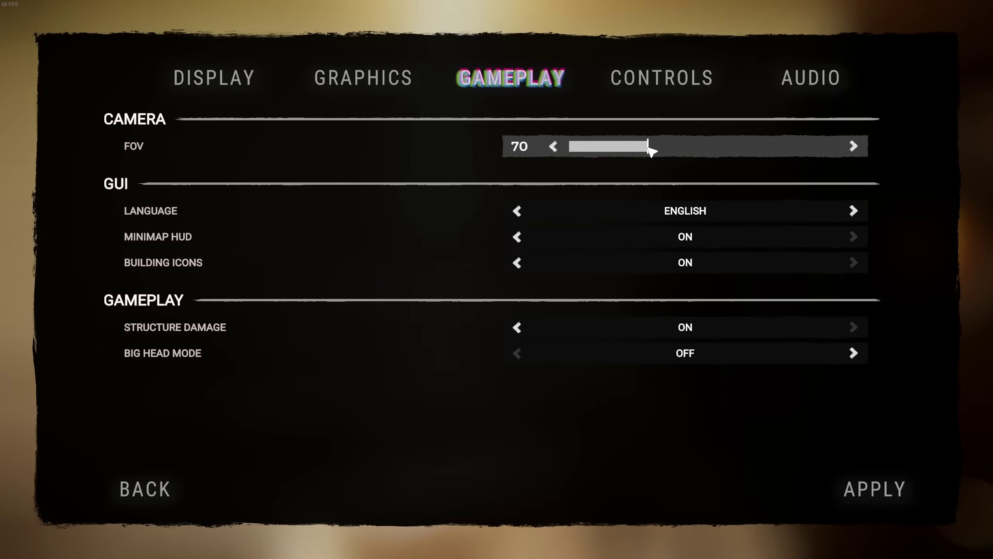
Try a Voice Count of 128 in the audio settings and return it to 32
left_click(668, 81)
left_click(838, 64)
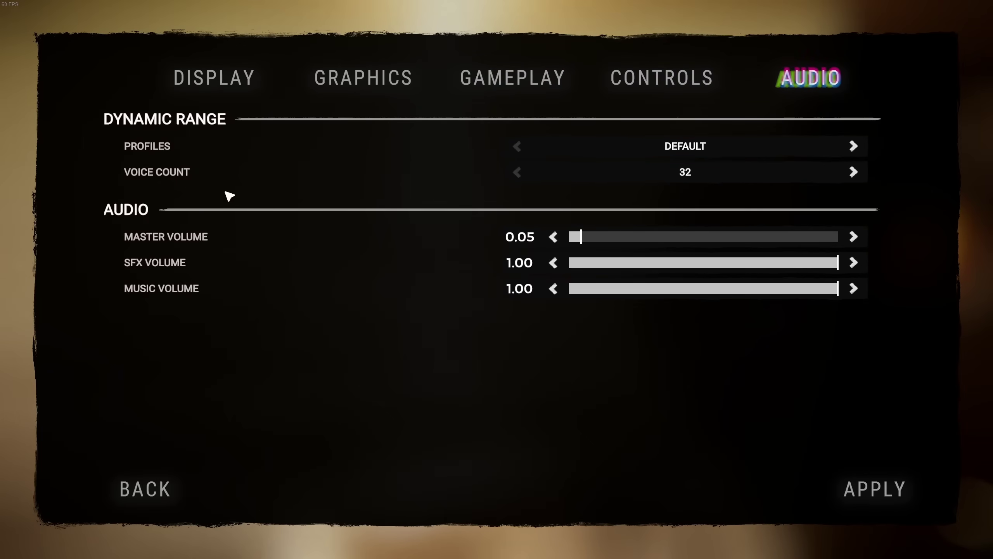
left_click(854, 172)
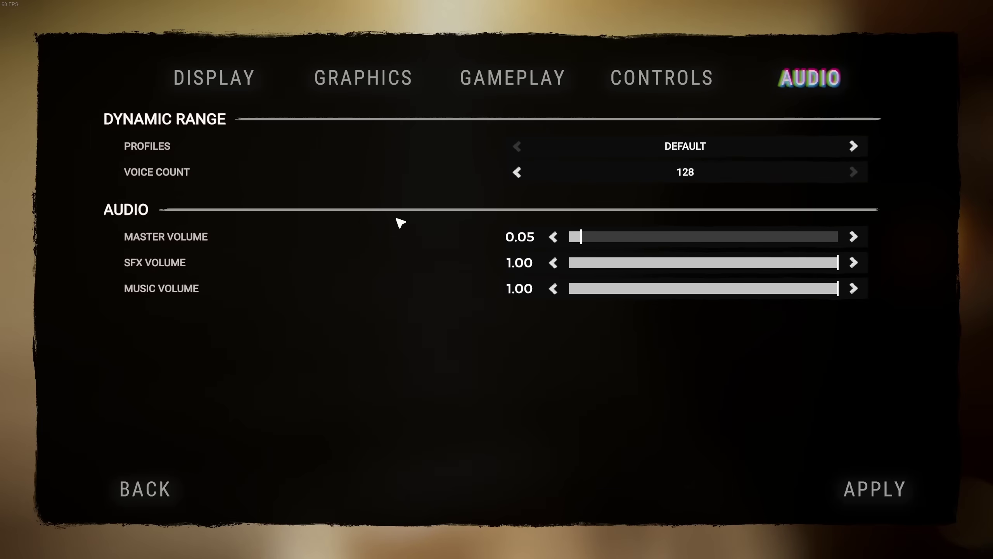
left_click(517, 173)
left_click(517, 172)
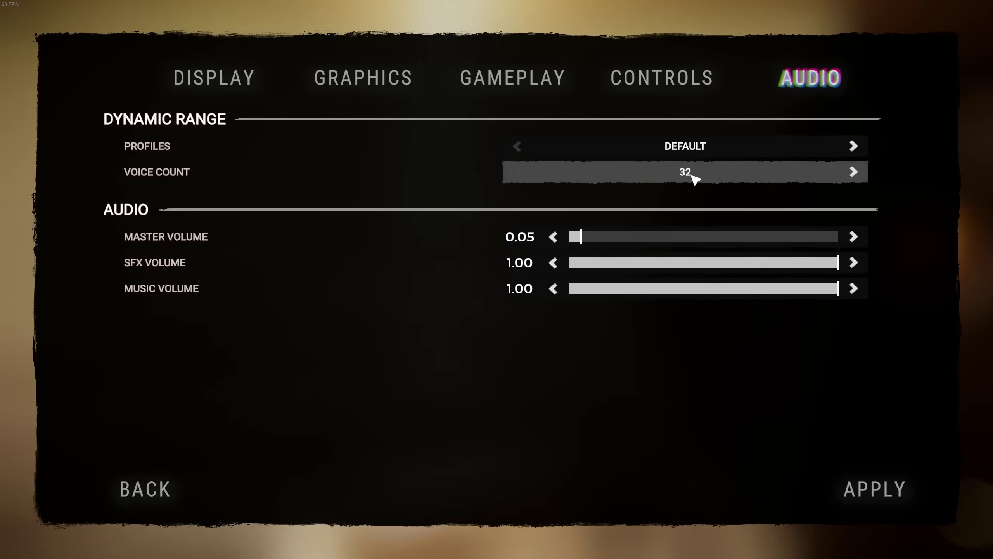